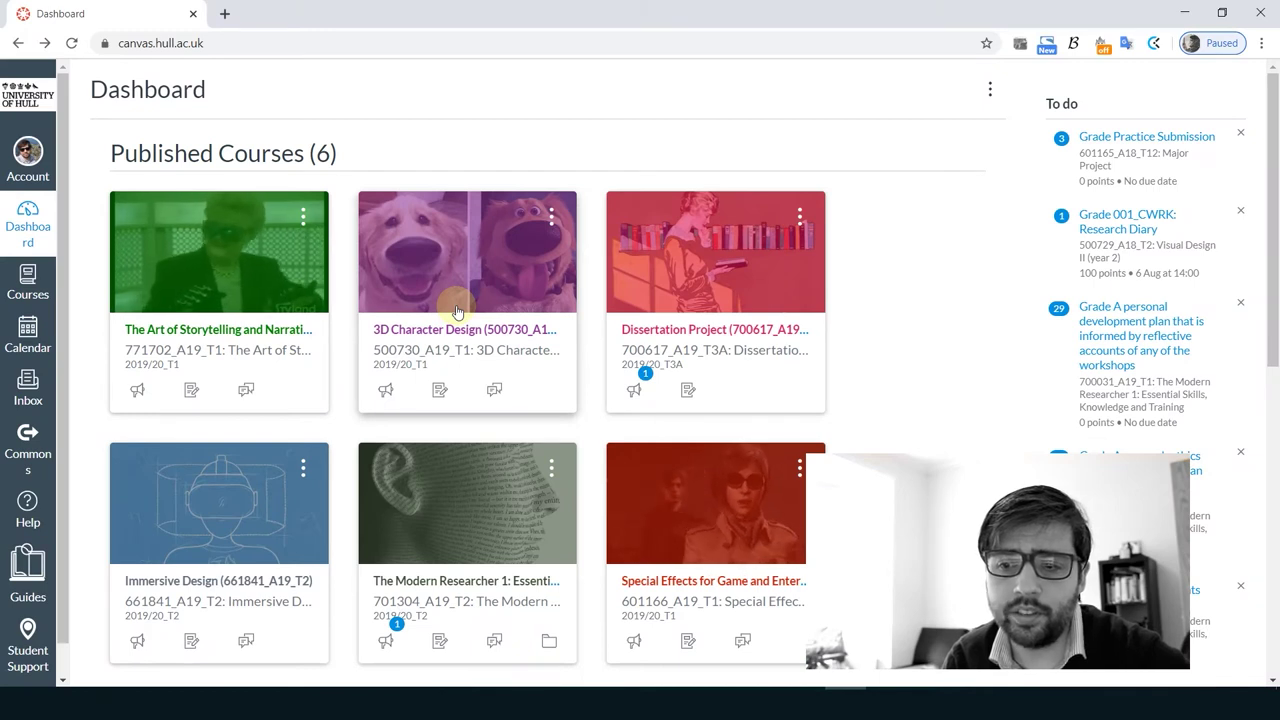
Open the 3D Character Design (500730_A19_T1) course from the Canvas Dashboard
left_click(457, 312)
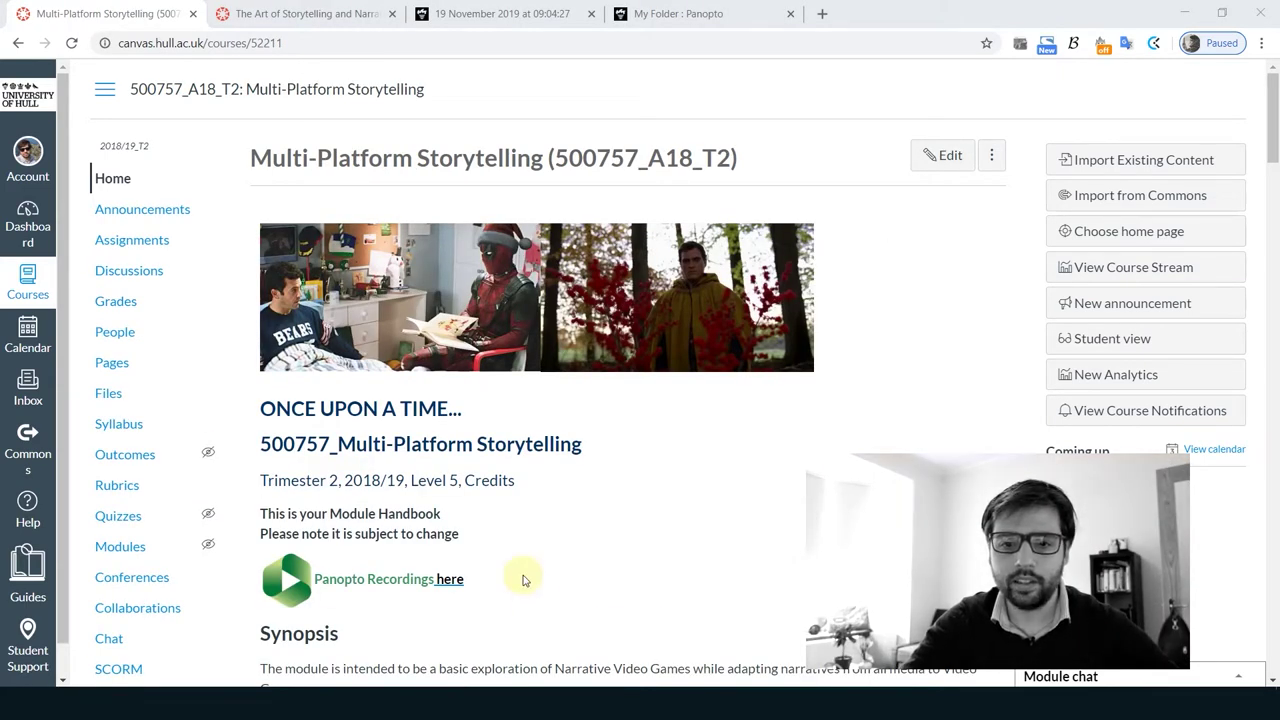
Scroll the Panopto Recordings list and re-sort it by date, oldest first
scroll(524, 582, "down", 3)
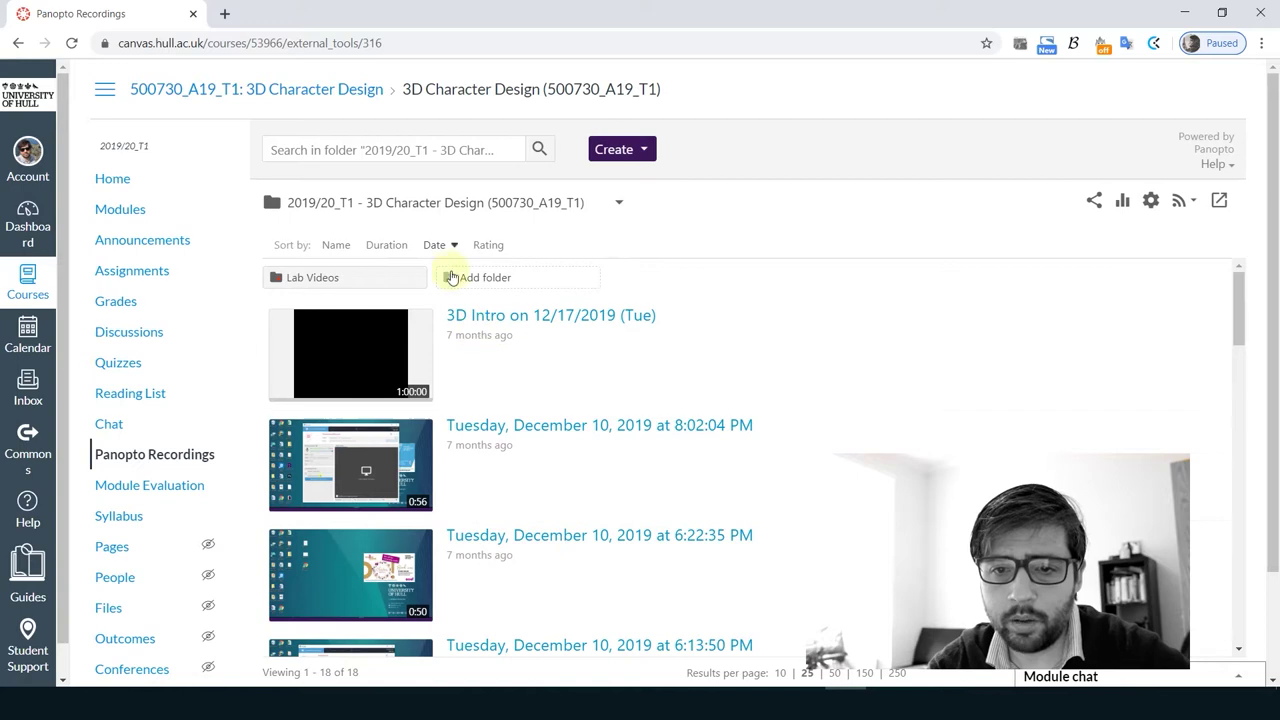
left_click(444, 253)
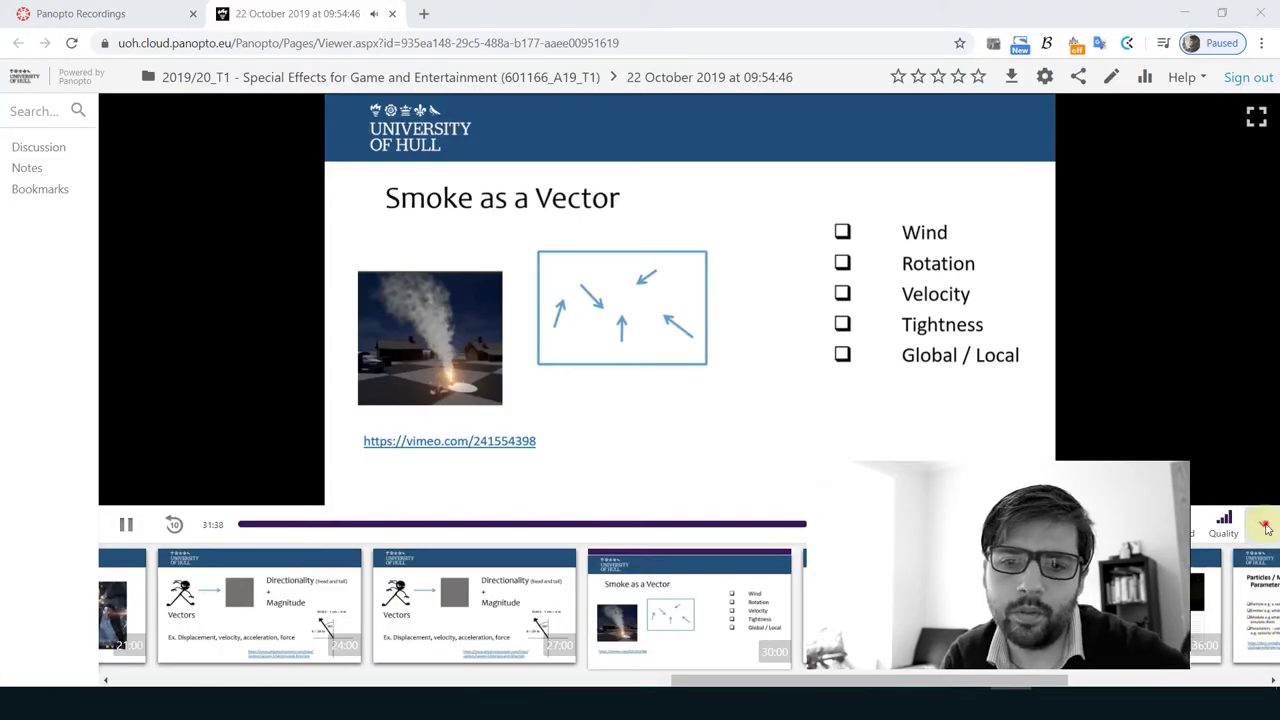
Hide and restore the slide thumbnails, then seek to 38:19 and back near the start
left_click(1265, 527)
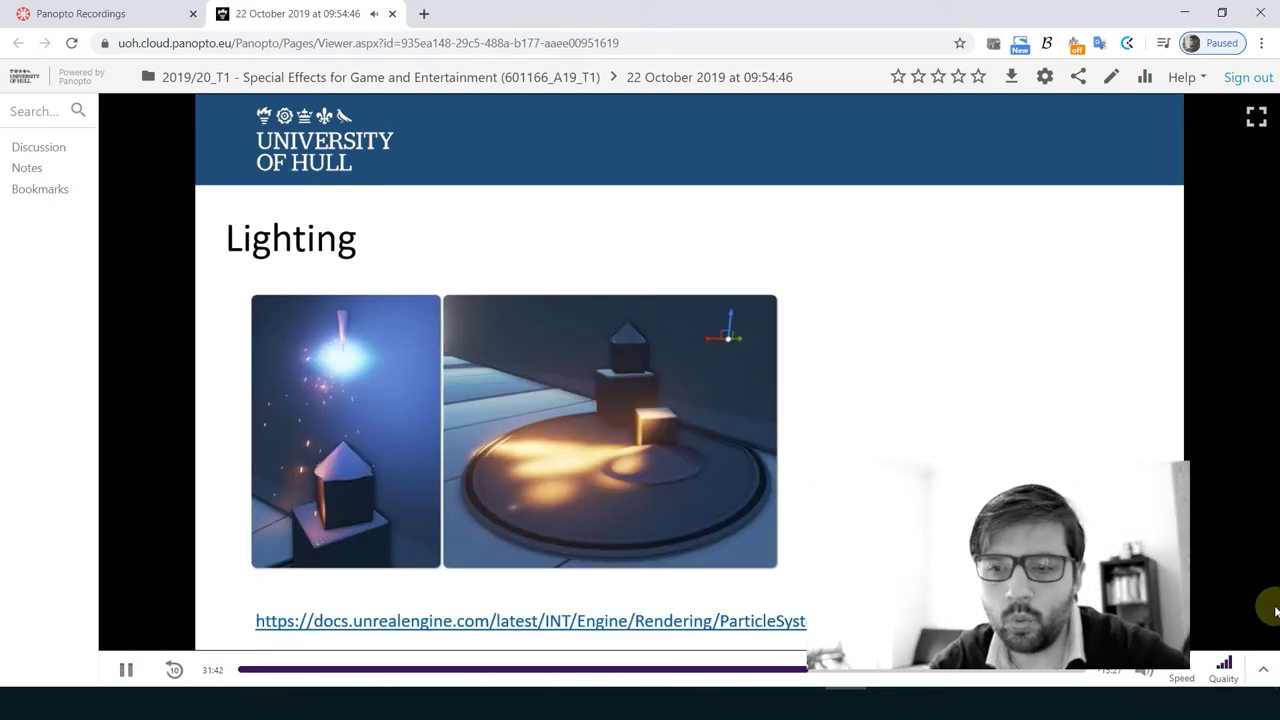
left_click(1268, 666)
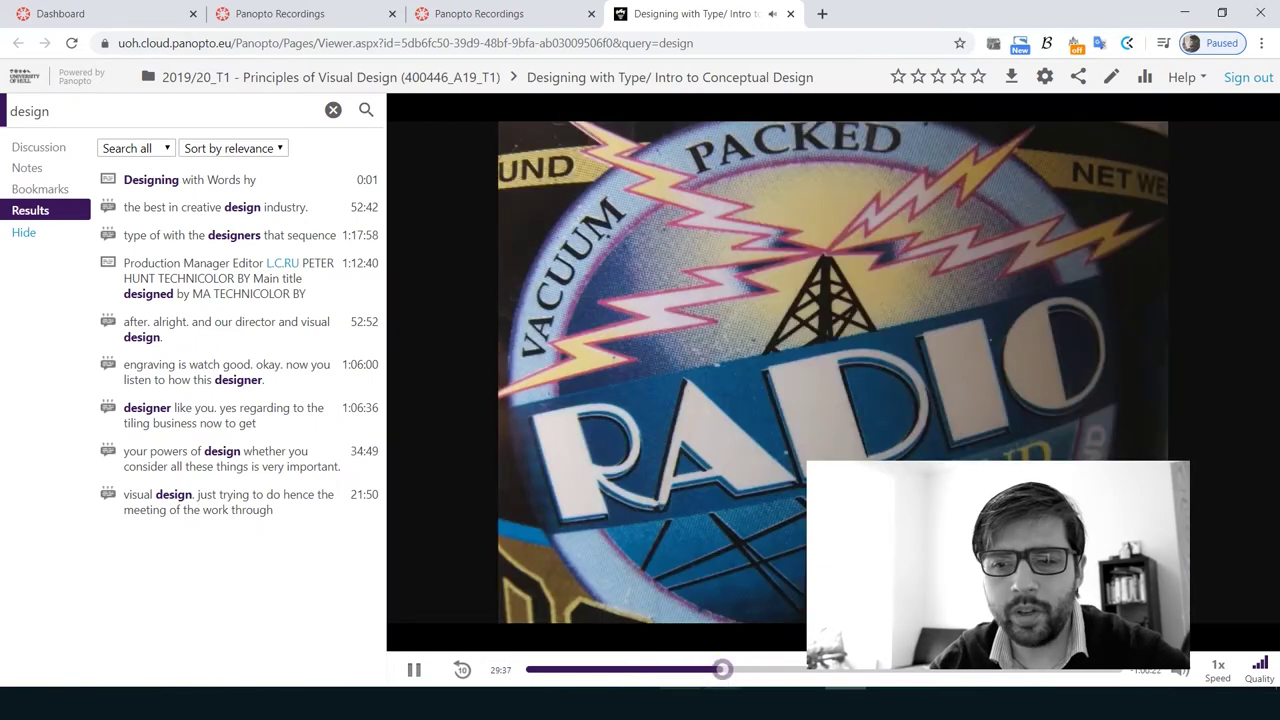
left_click(779, 669)
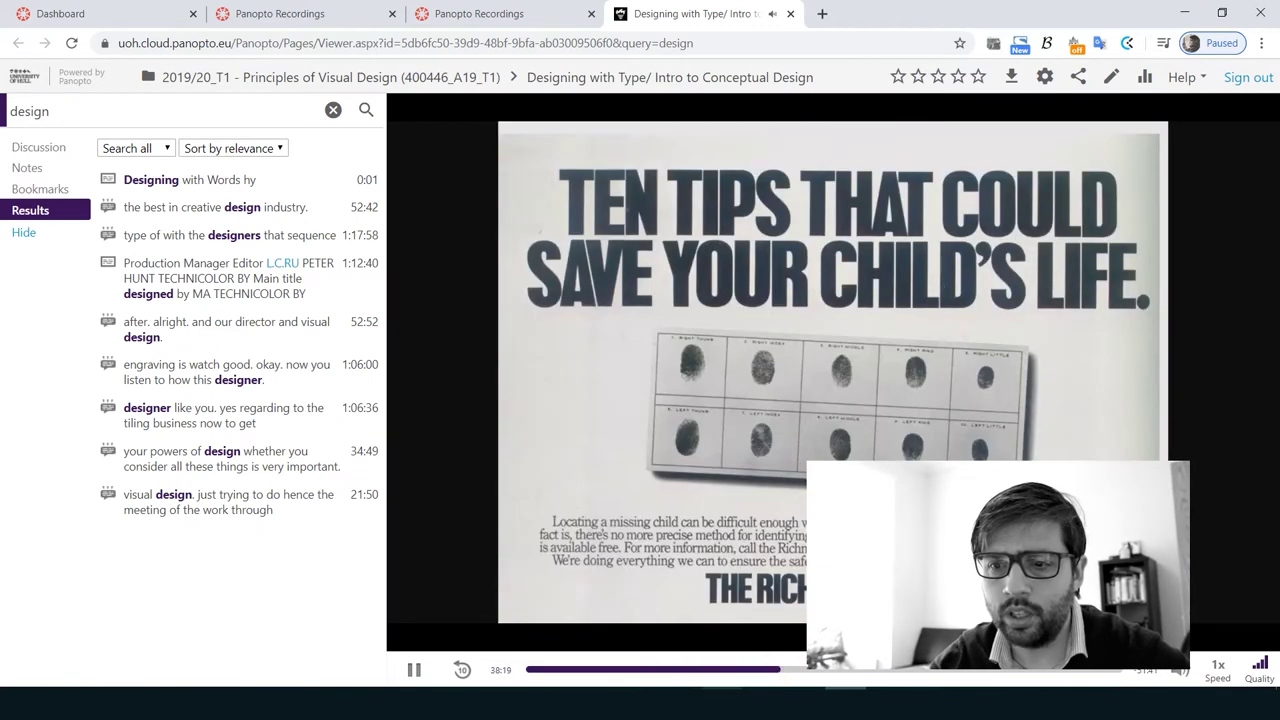
left_click(533, 669)
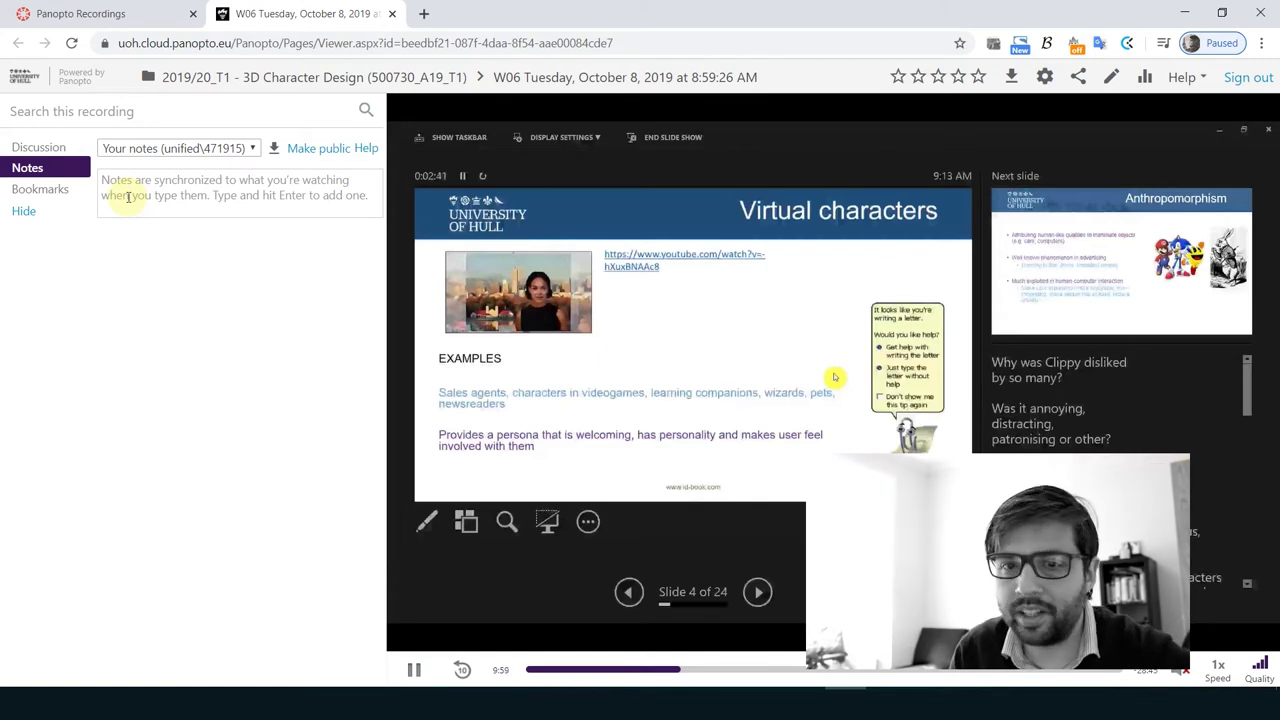
Show the bookmarks panel, then jump the 19 November recording to its SD section
left_click(40, 193)
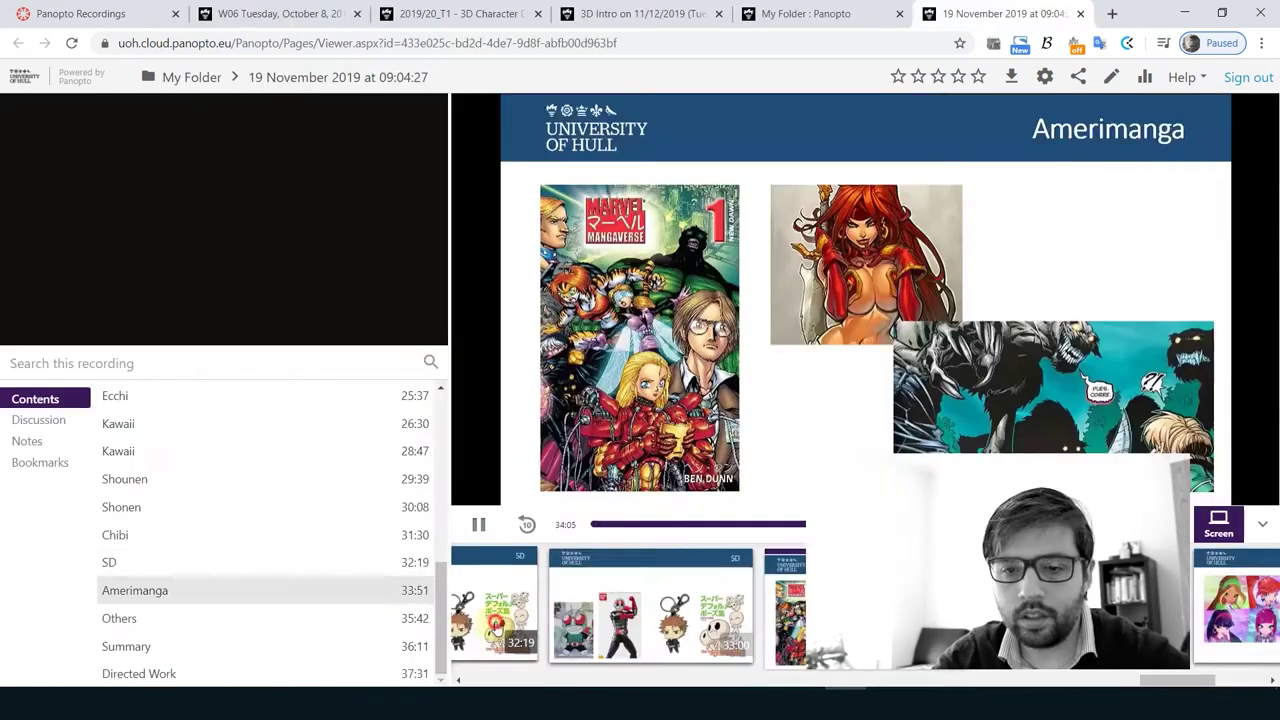
left_click(497, 628)
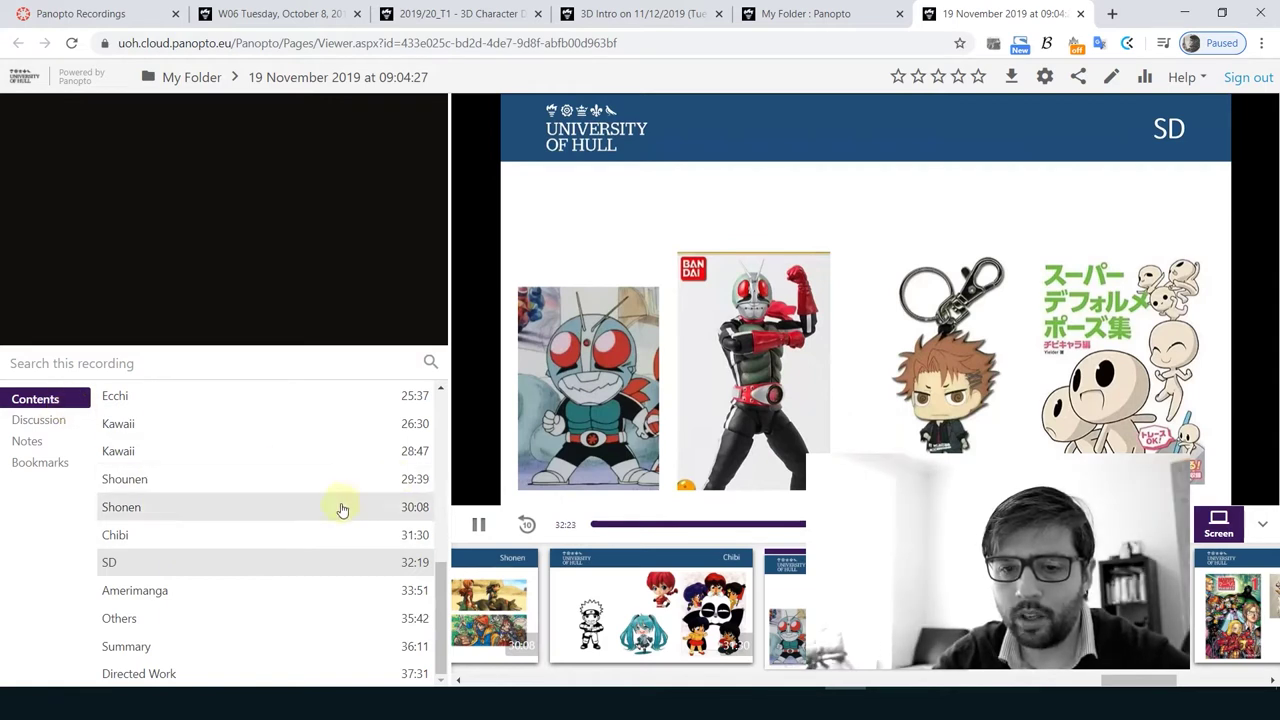
Browse the Contents list and thumbnails, jump to the Shounen slide at 30:00, then back to 26:02
scroll(325, 533, "up", 5)
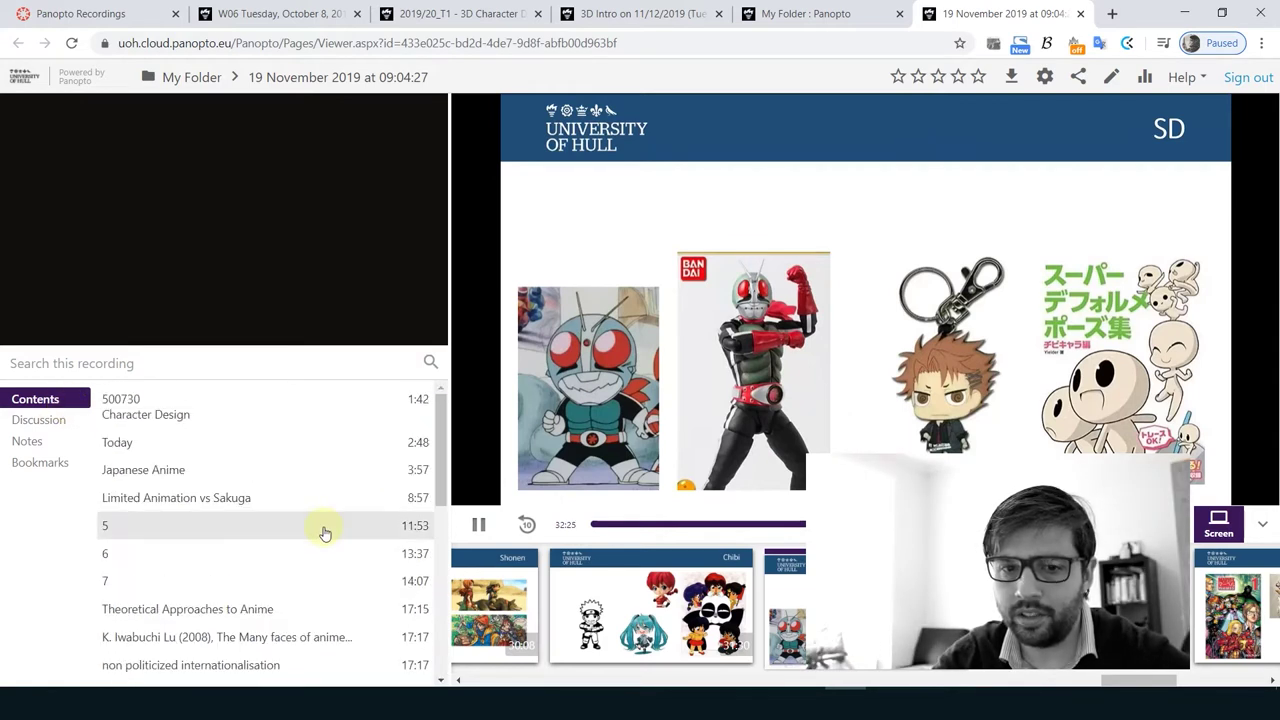
scroll(325, 533, "down", 3)
scroll(325, 533, "down", 3)
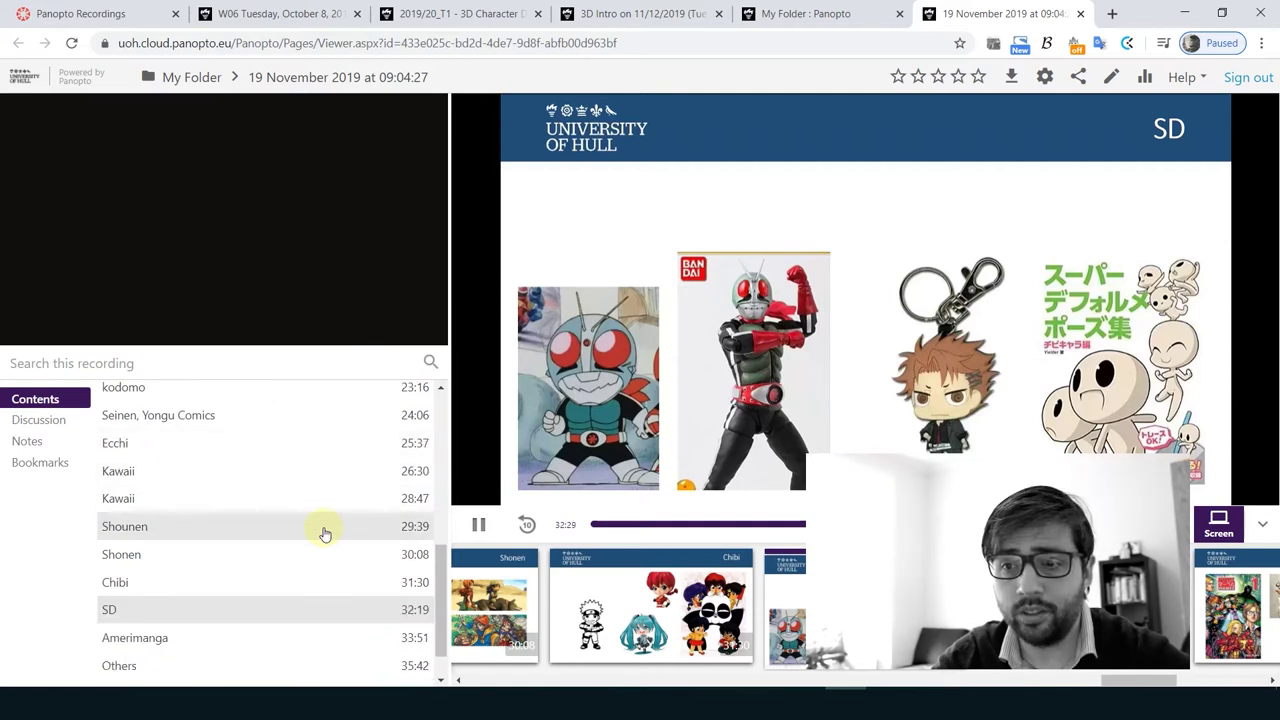
scroll(325, 533, "down", 2)
left_click(55, 422)
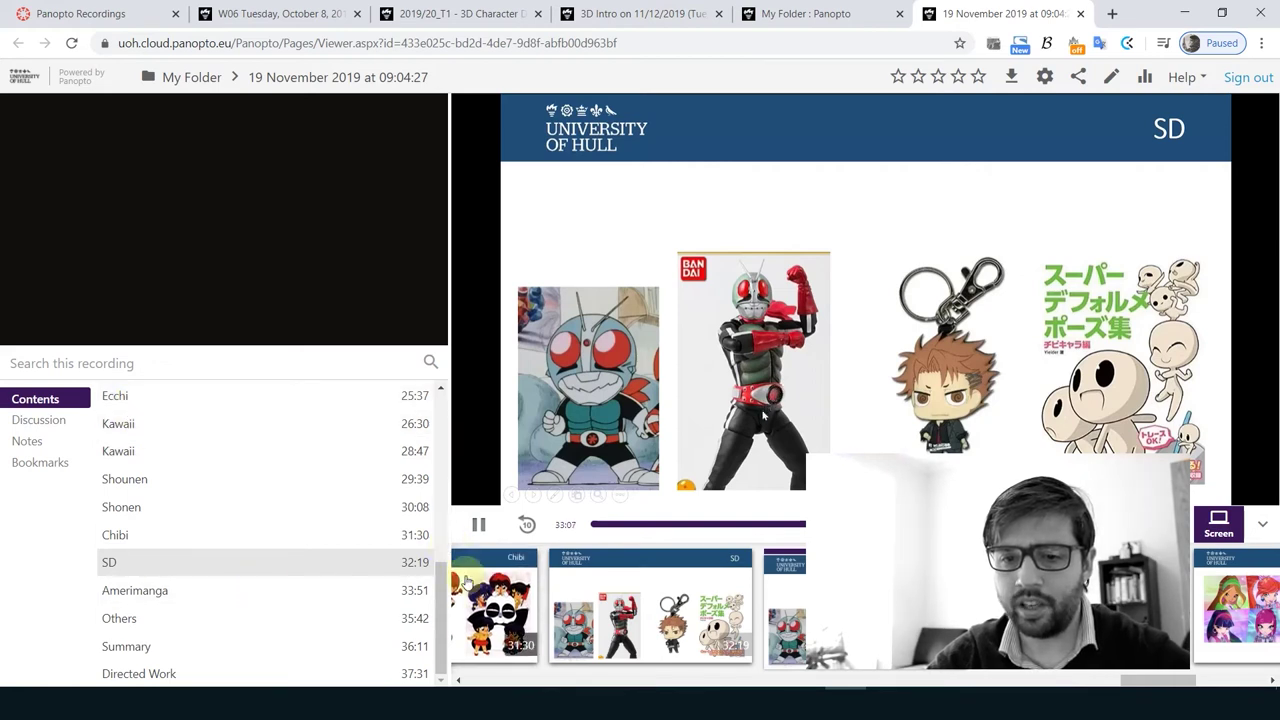
left_click(539, 679)
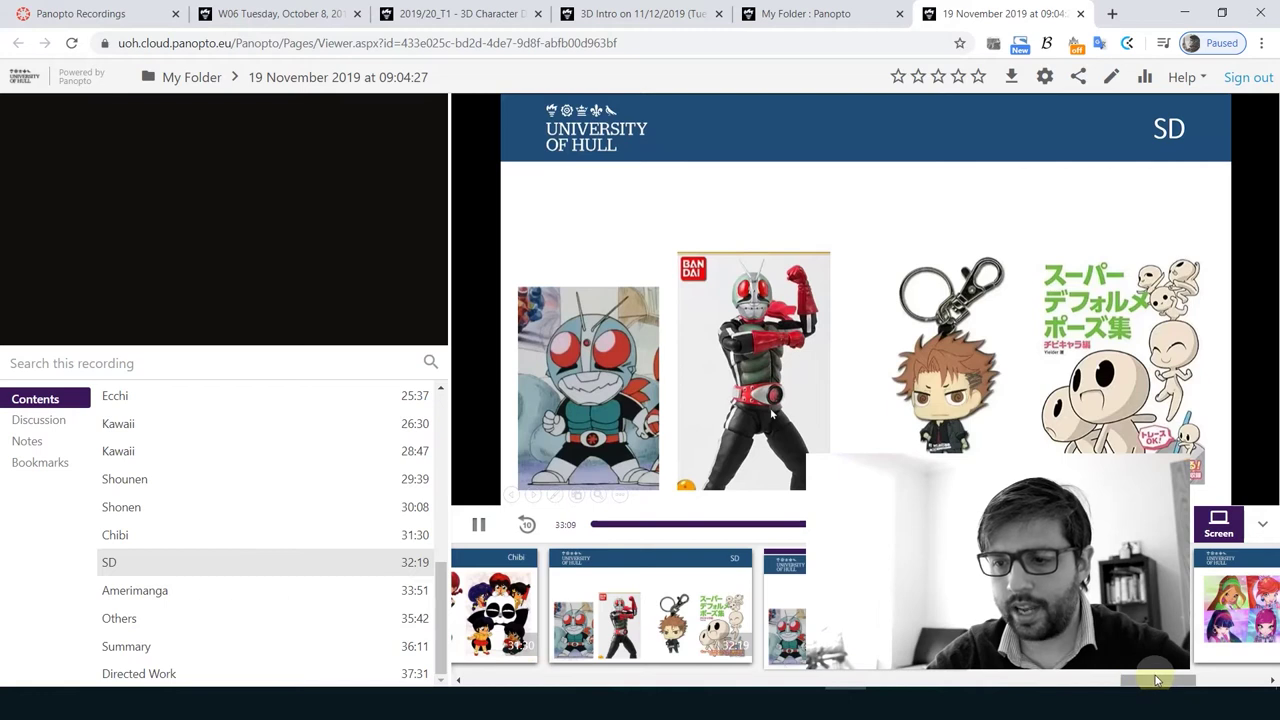
left_click_drag(1162, 681, 1188, 683)
scroll(619, 636, "left", 5)
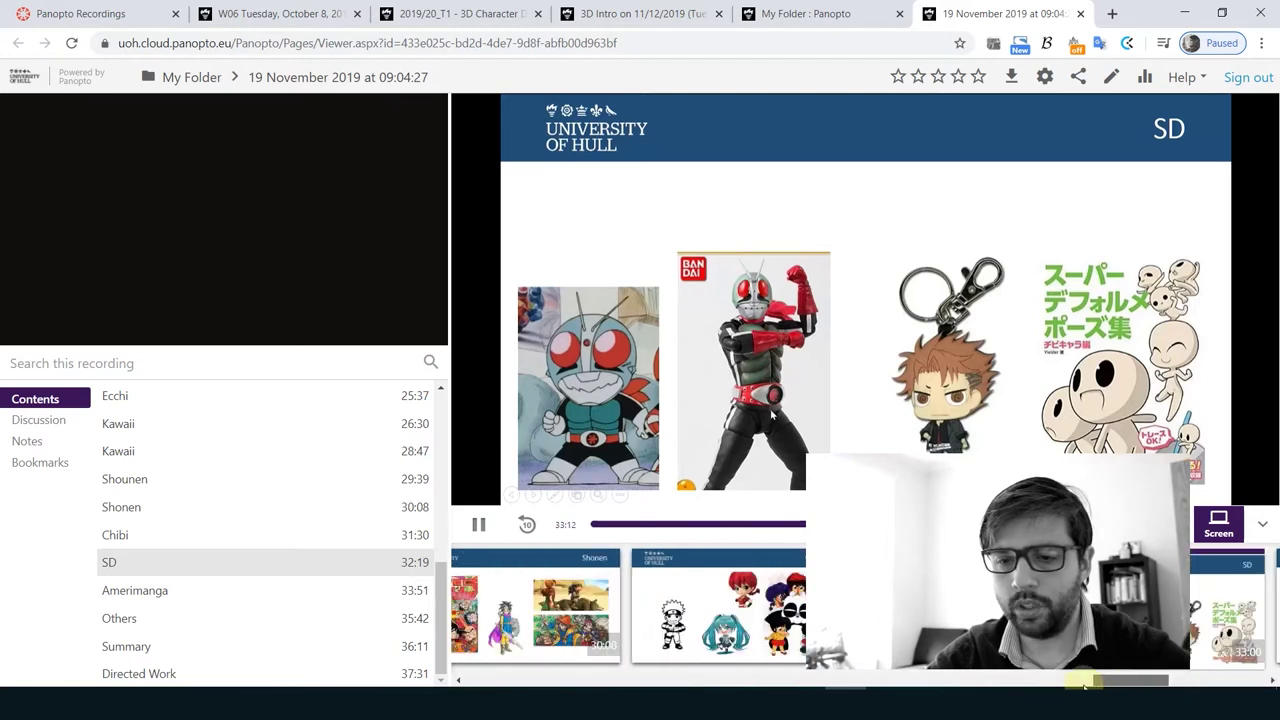
left_click(619, 636)
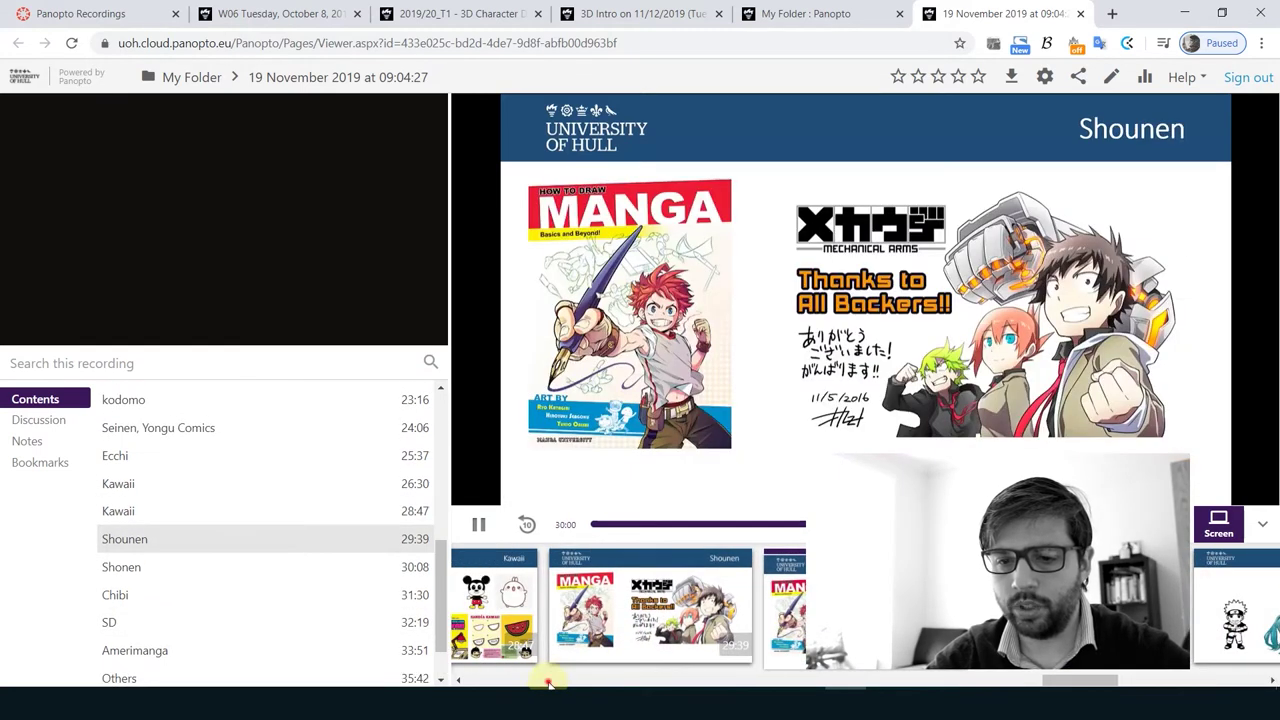
scroll(557, 660, "left", 3)
left_click(548, 652)
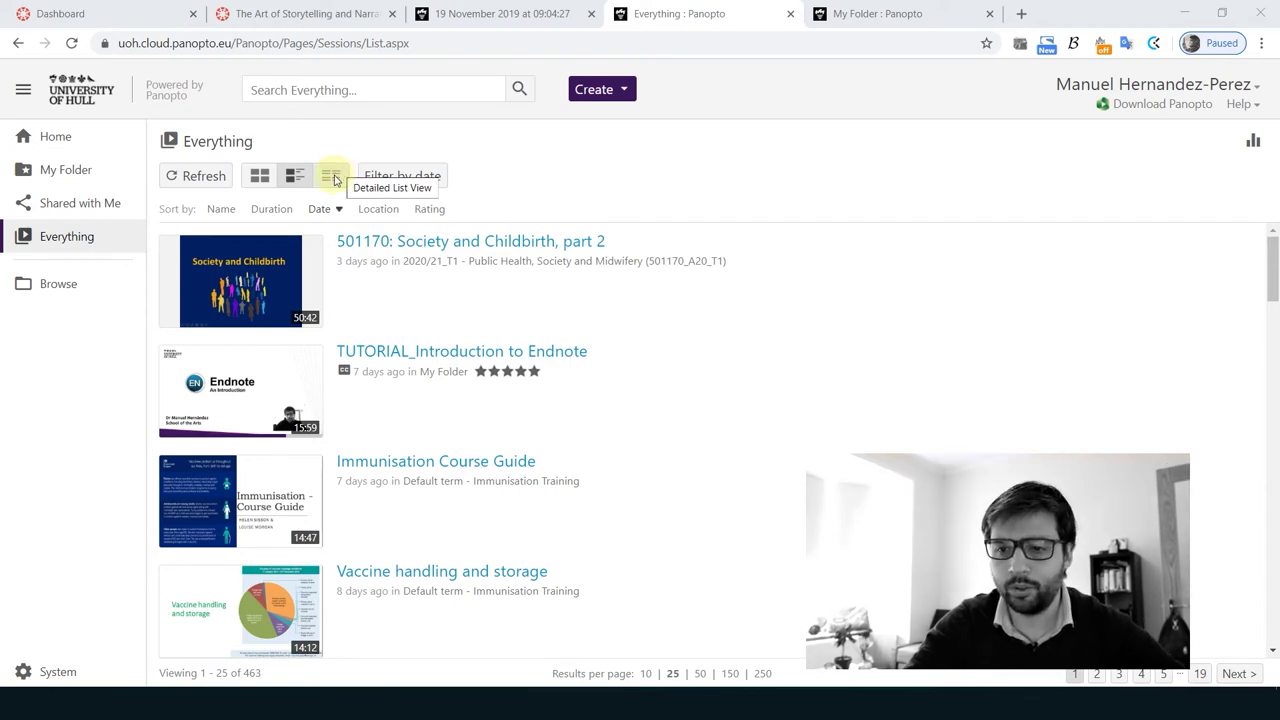
Search all sessions for 'Storytelling' and scroll through the 49 matching results
left_click(321, 94)
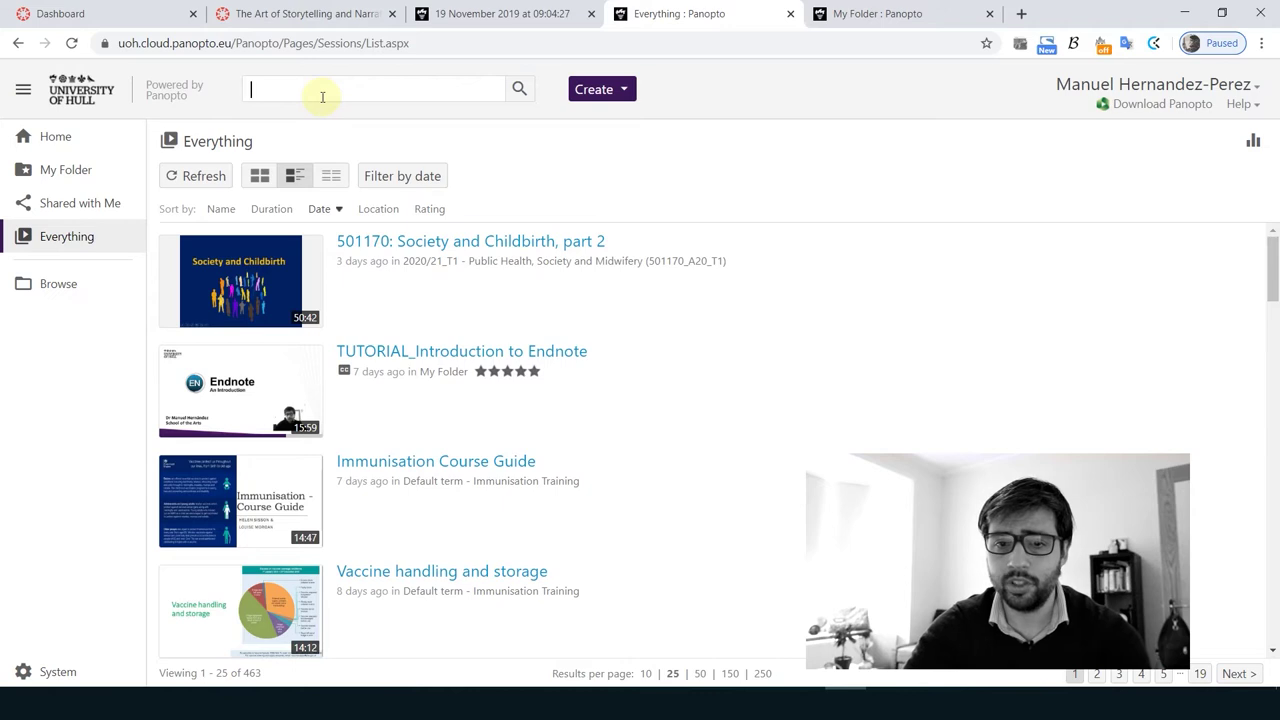
type("S")
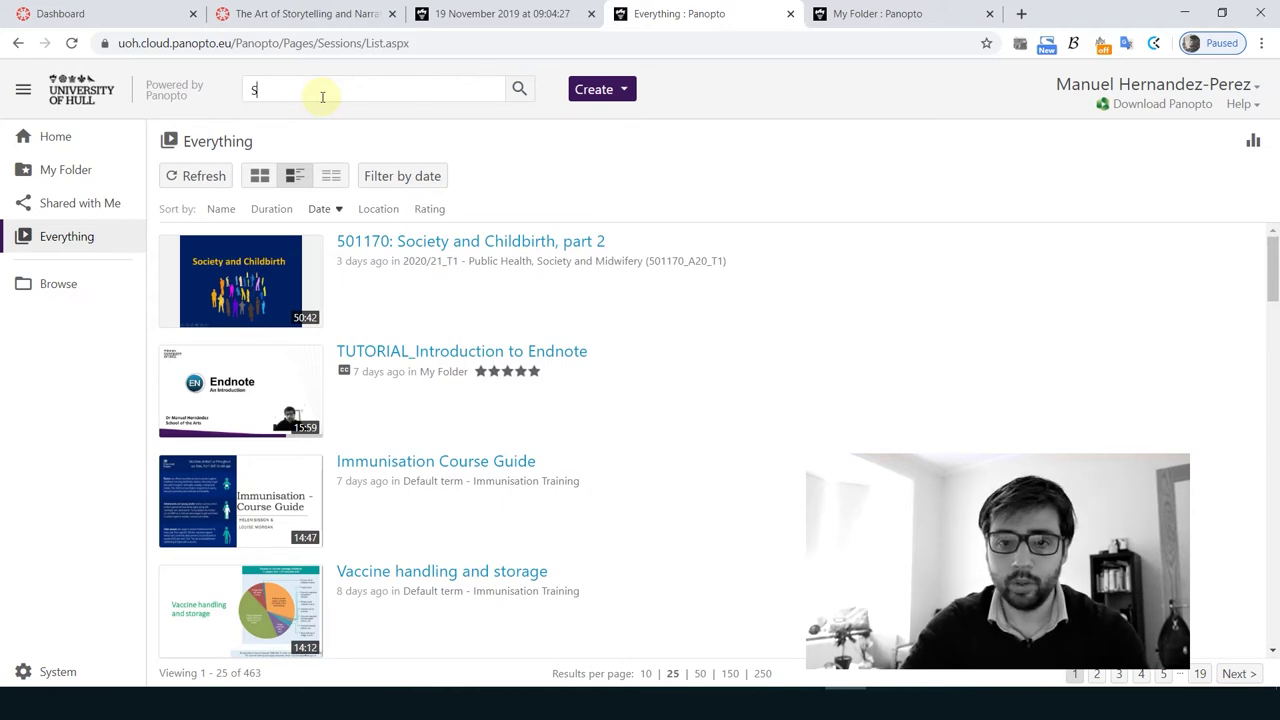
type("torytelling")
key("Return")
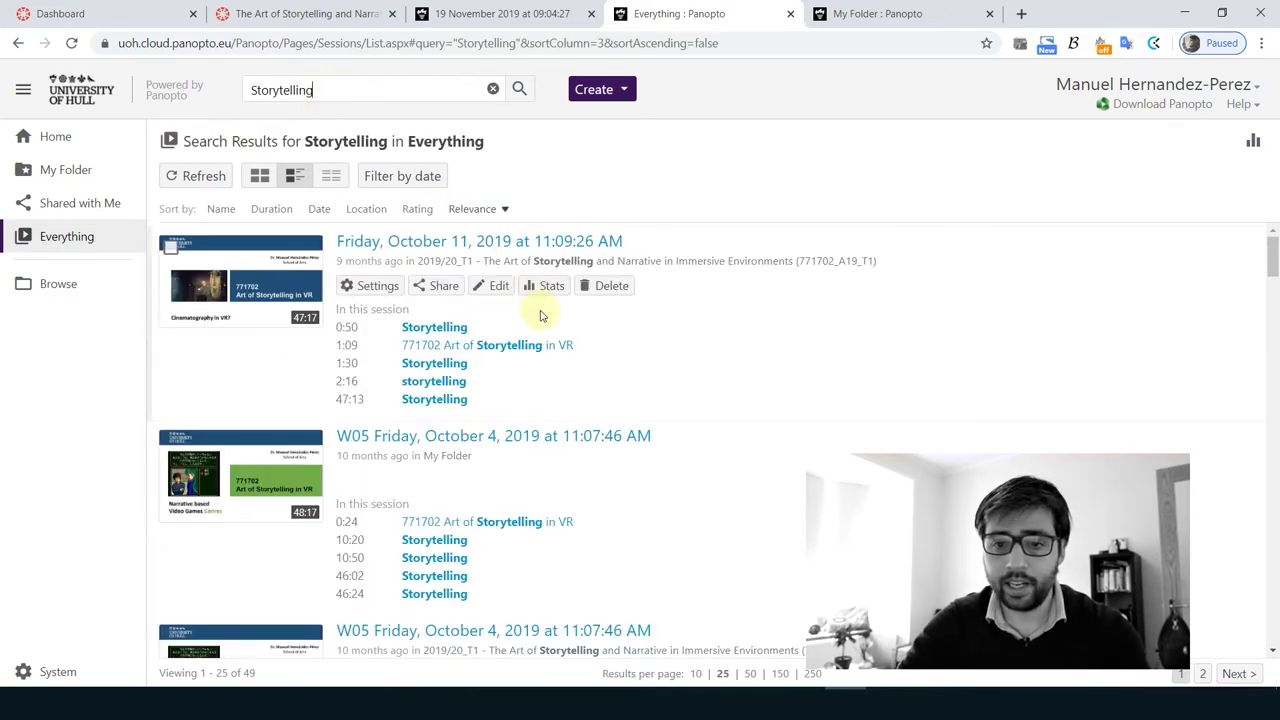
scroll(297, 417, "down", 3)
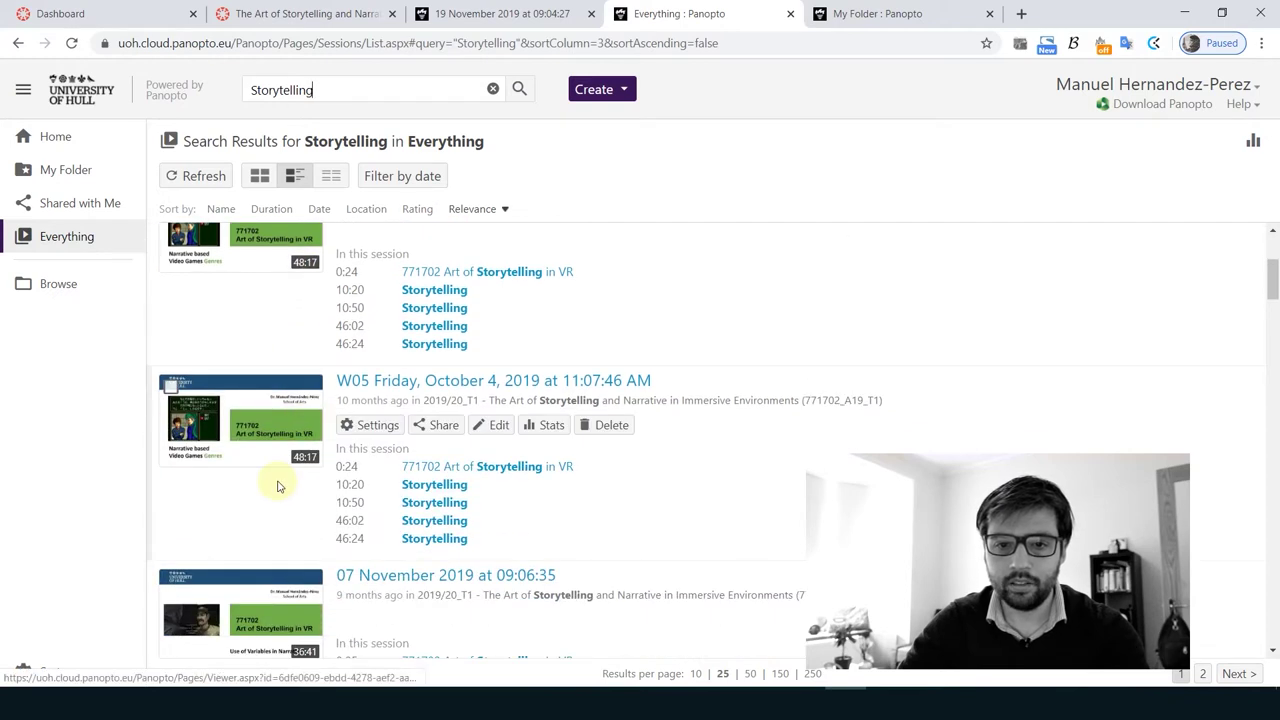
scroll(278, 486, "up", 3)
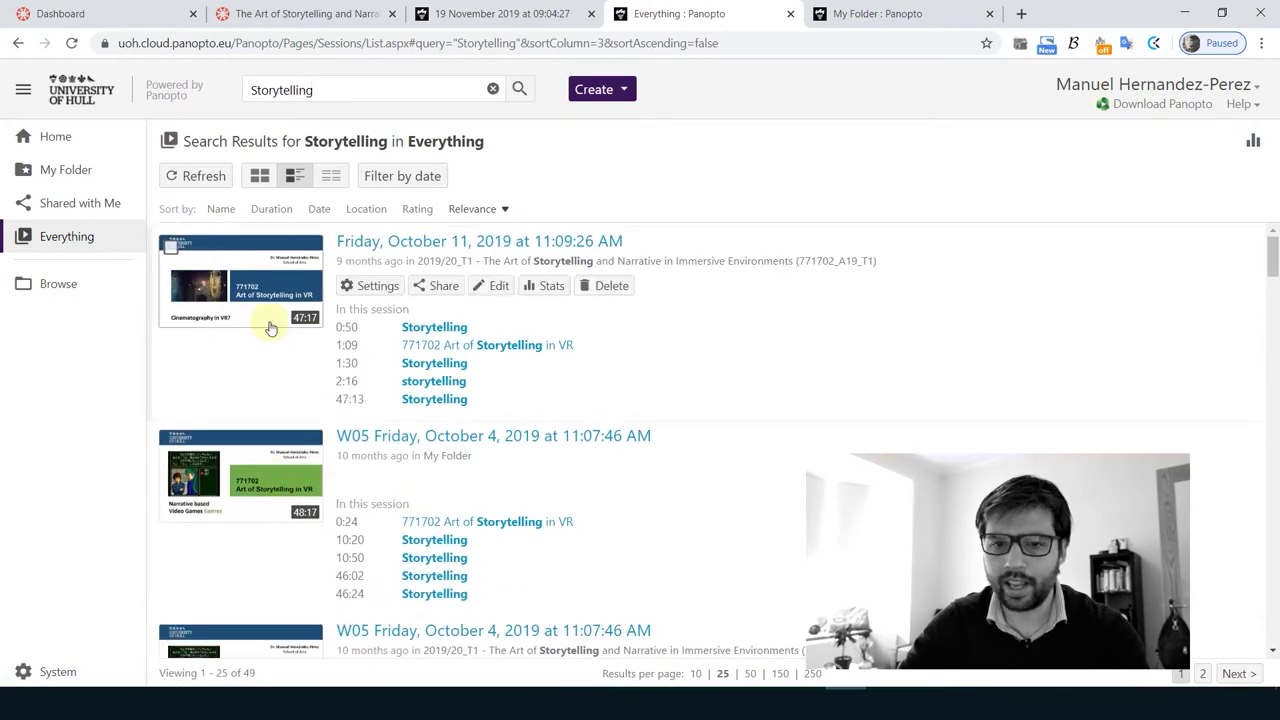
scroll(290, 423, "down", 10)
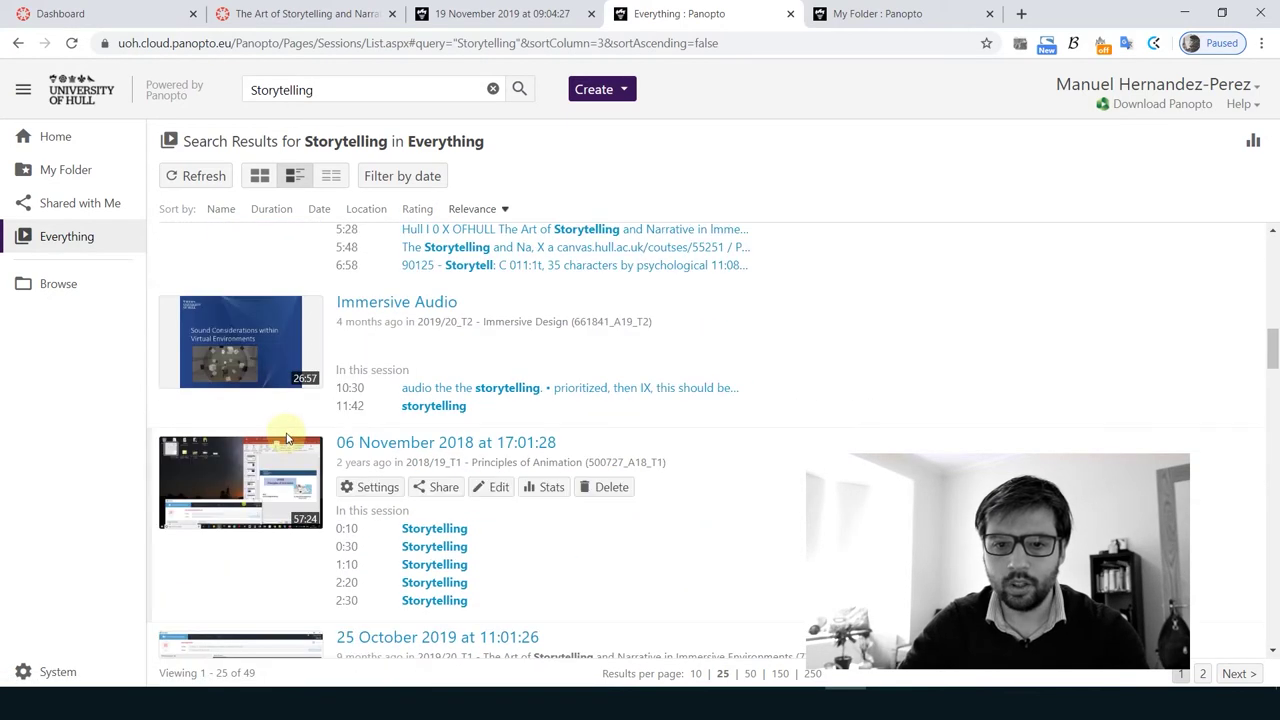
scroll(288, 436, "down", 4)
scroll(290, 436, "up", 10)
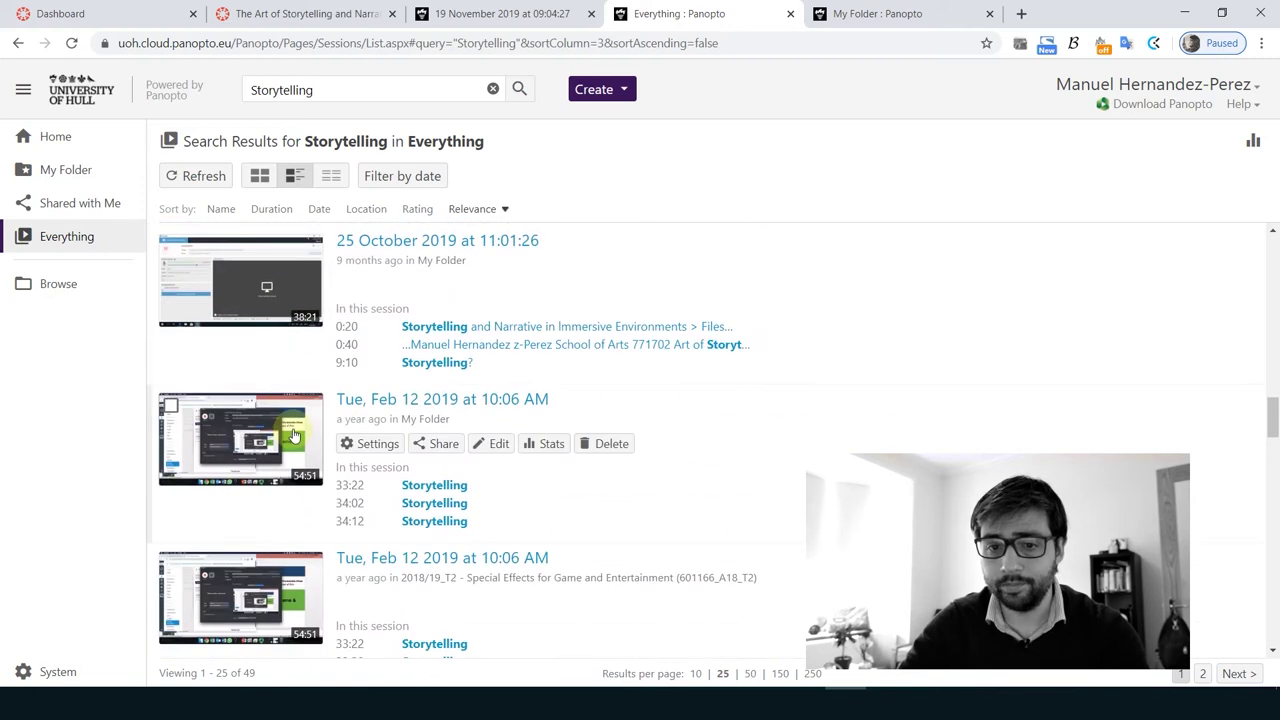
mouse_move(296, 437)
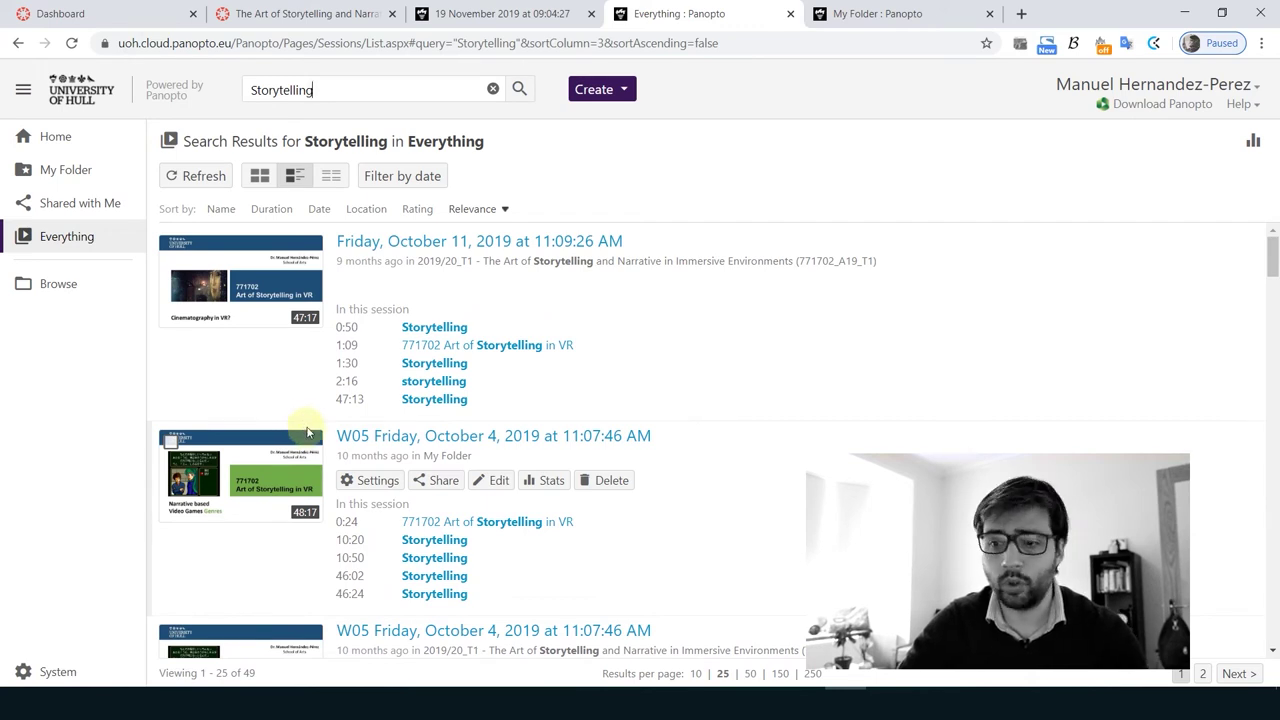
Open My Folder and browse to the 2019/20_T1 Special Effects for Game and Entertainment folder
left_click(447, 455)
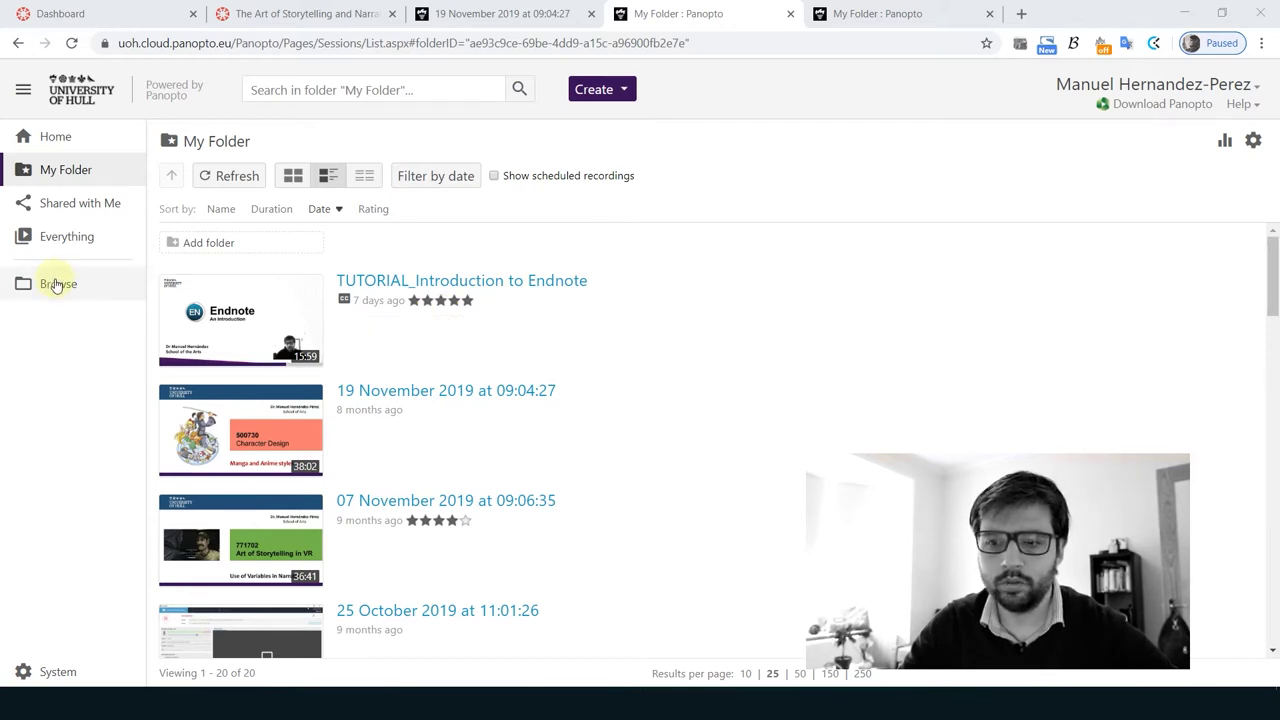
left_click(89, 293)
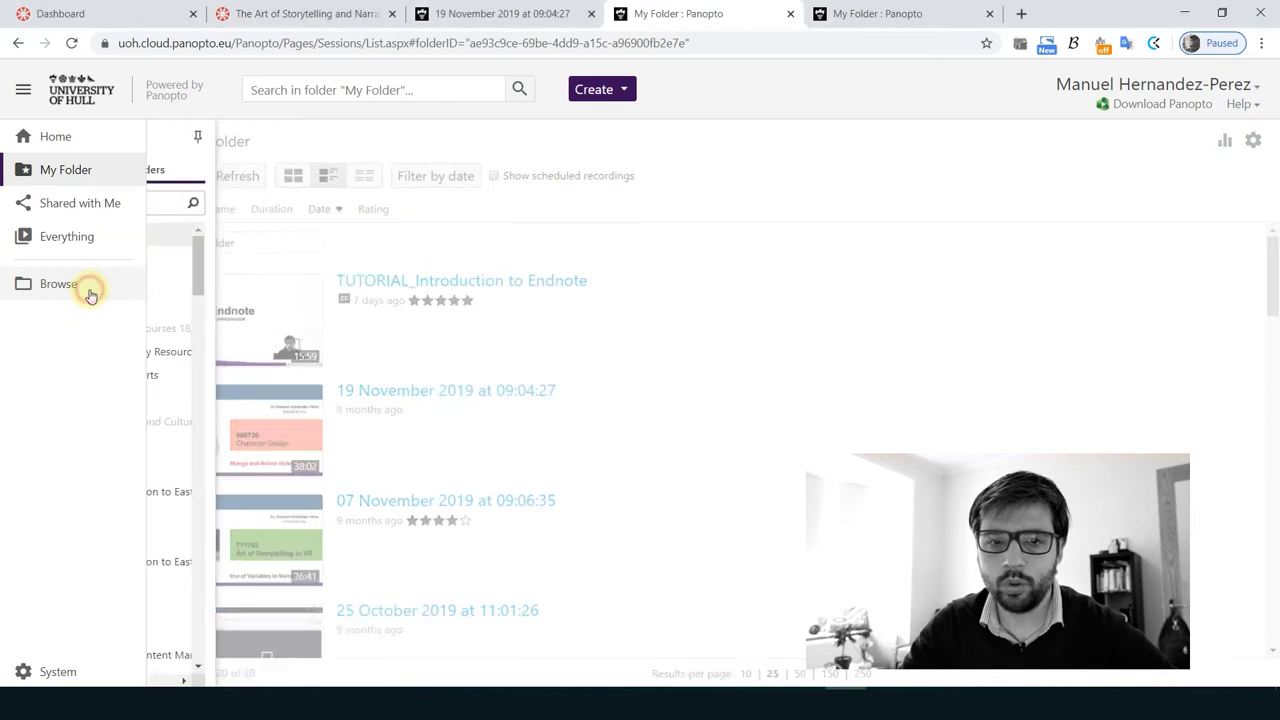
scroll(200, 280, "down", 3)
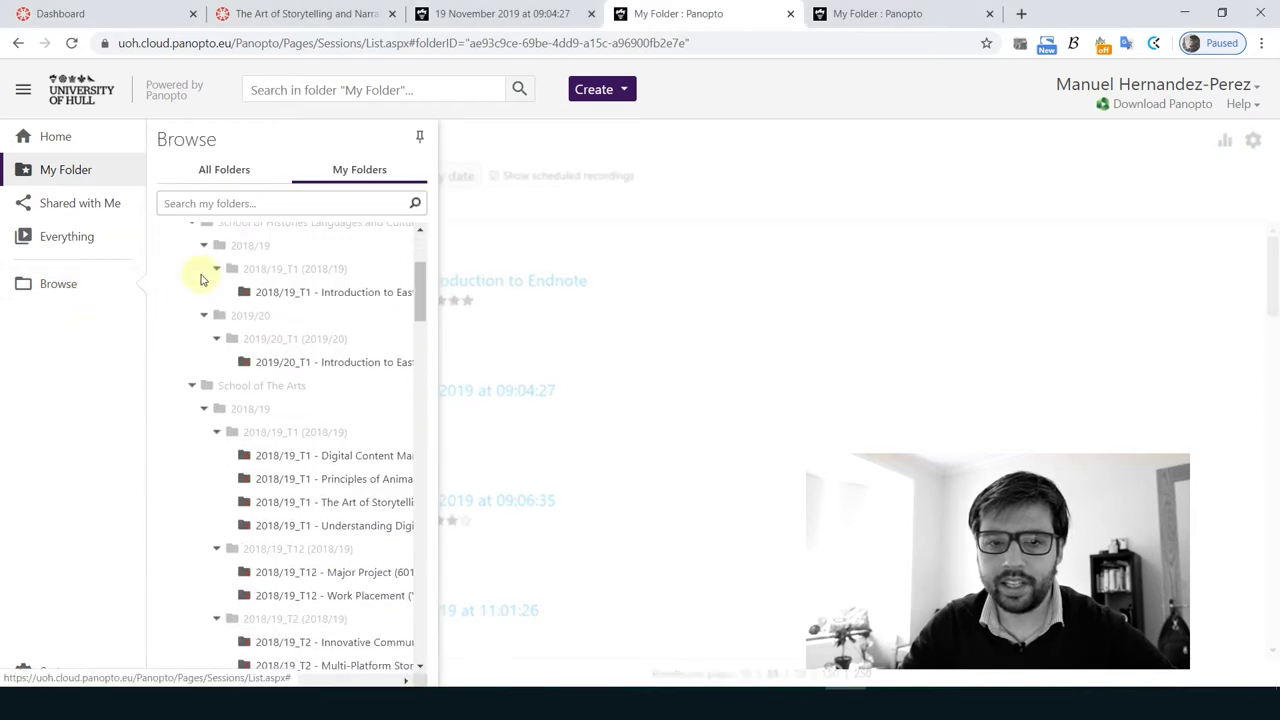
scroll(277, 357, "down", 3)
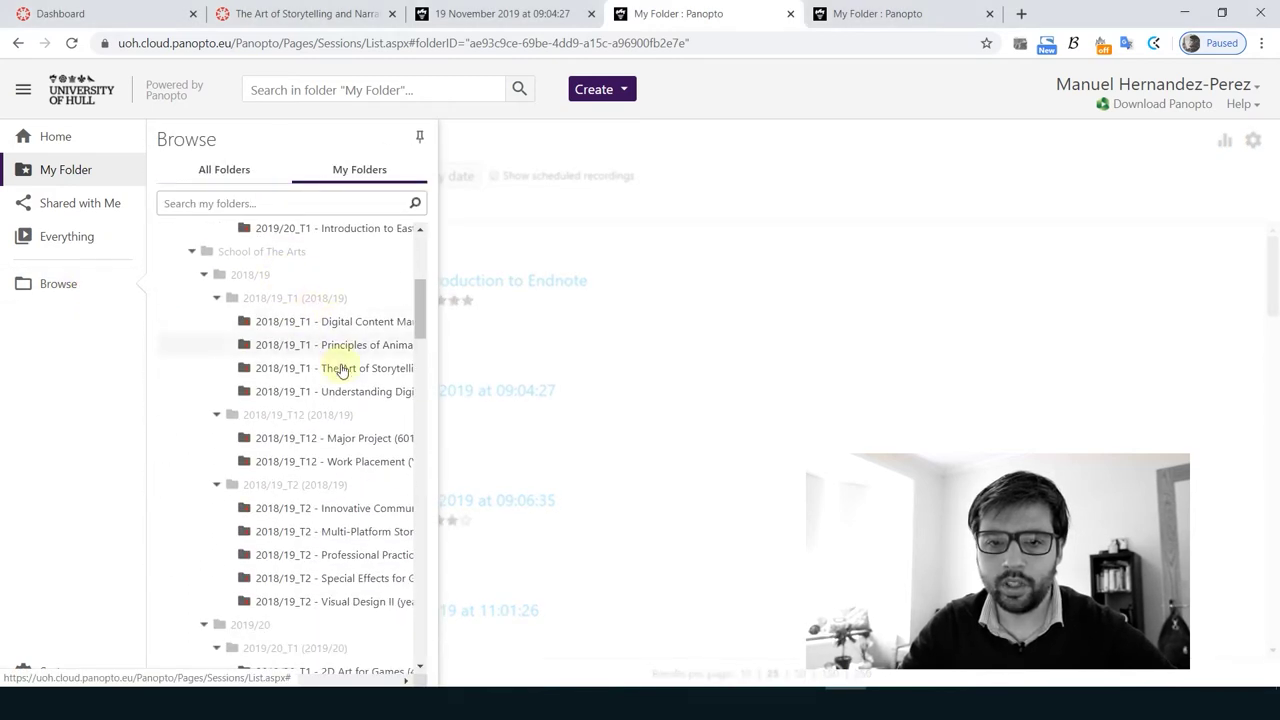
scroll(346, 400, "down", 4)
left_click(290, 441)
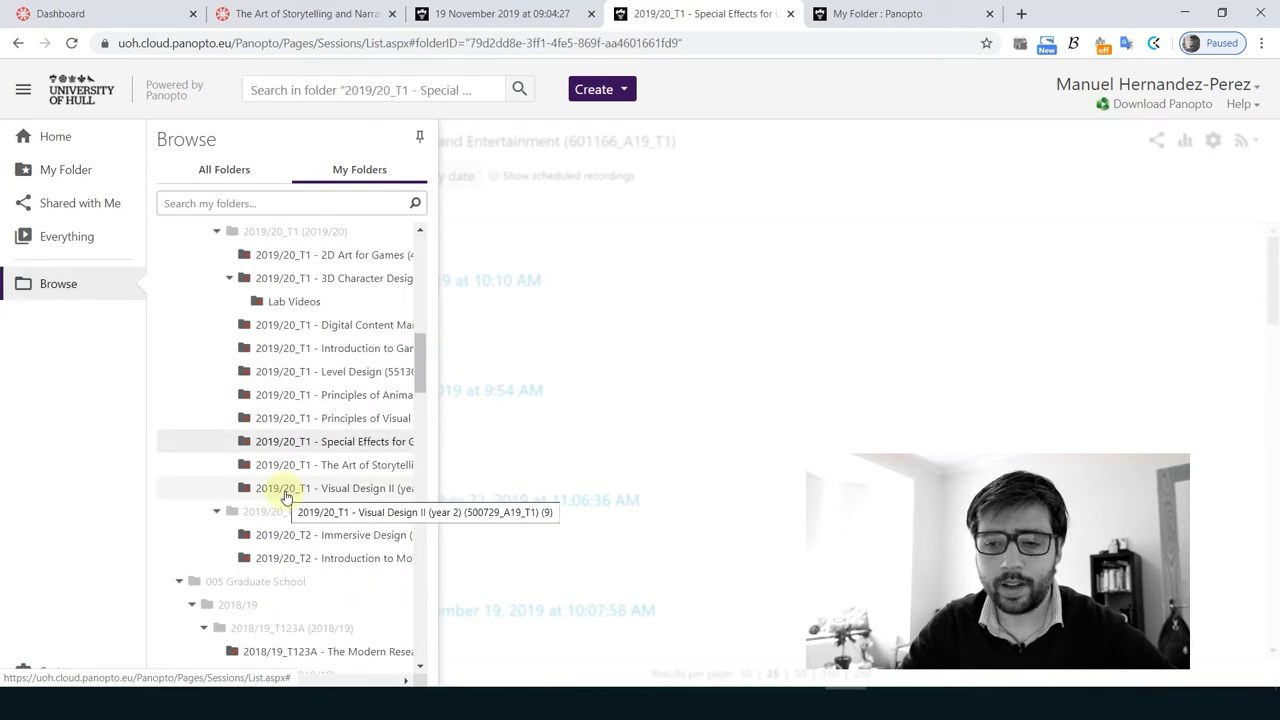
scroll(285, 497, "down", 12)
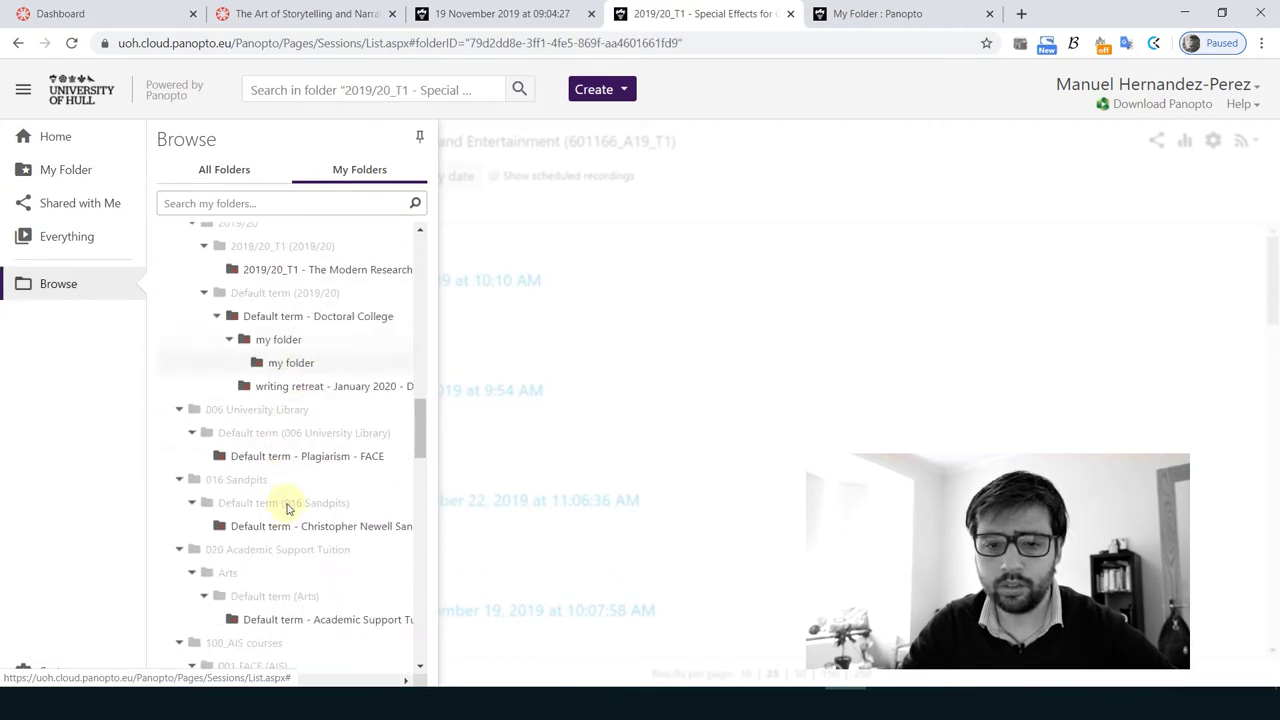
scroll(287, 508, "down", 3)
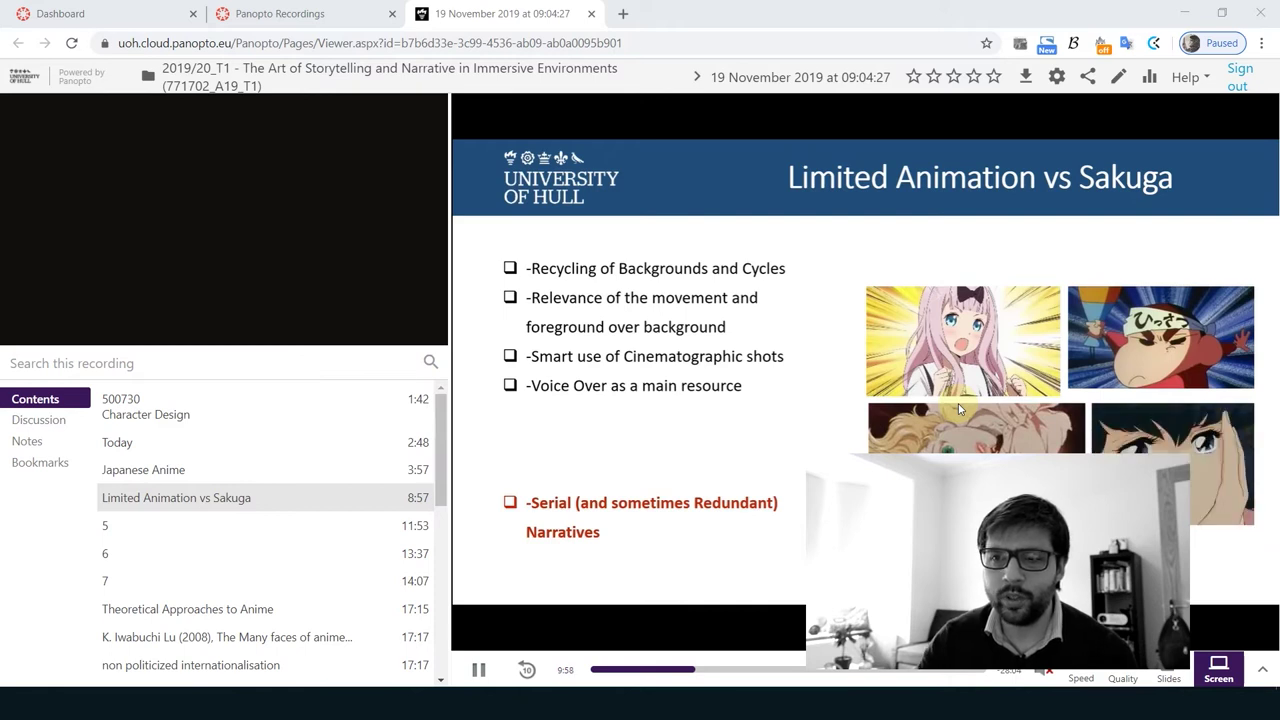
Download the session as an MP4 podcast and jump back to the Japanese Anime section
left_click(1030, 77)
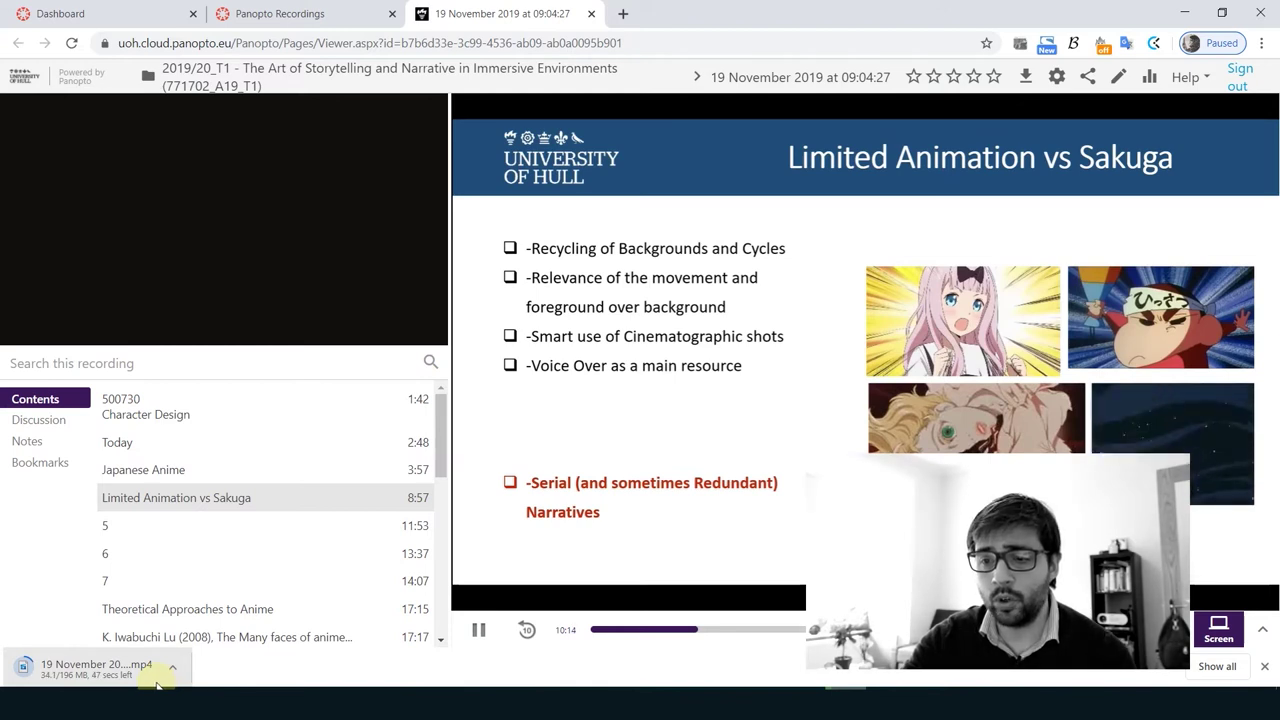
left_click(680, 630)
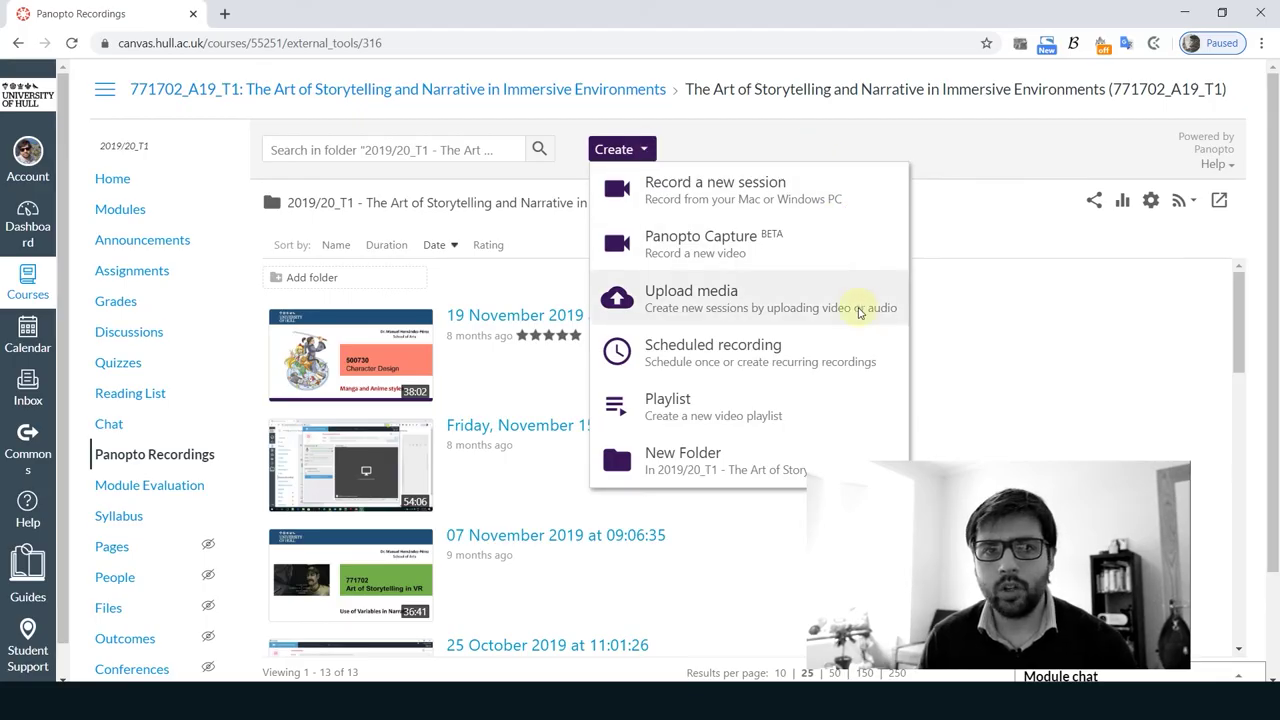
Upload the bandicam video to the folder, then launch the Panopto recorder for a new session
left_click(858, 312)
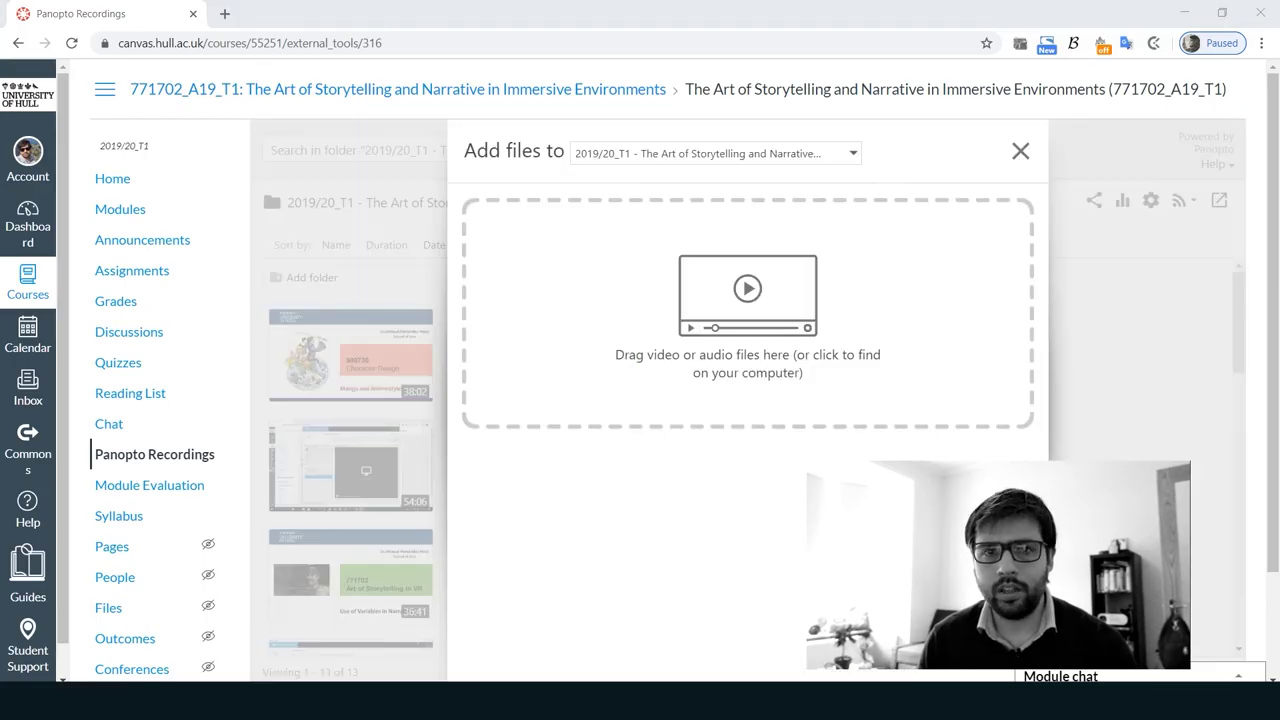
left_click_drag(829, 394, 771, 326)
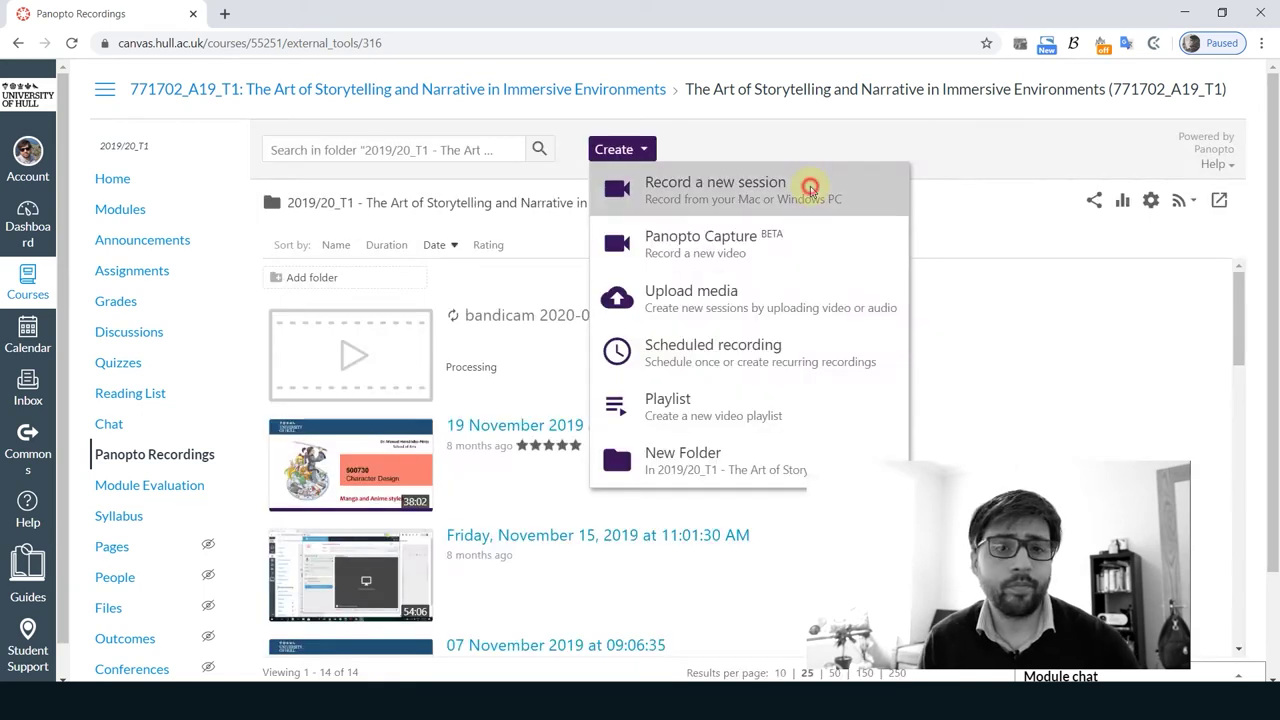
left_click(810, 186)
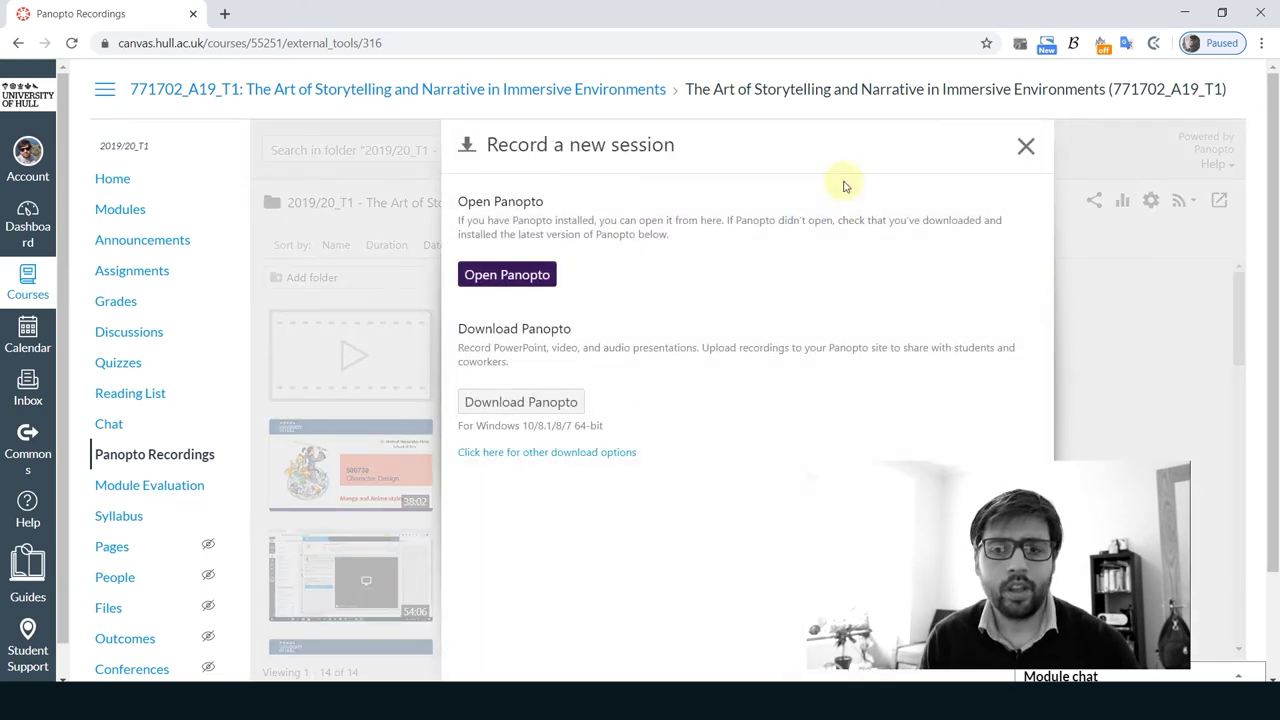
left_click(546, 276)
left_click(688, 157)
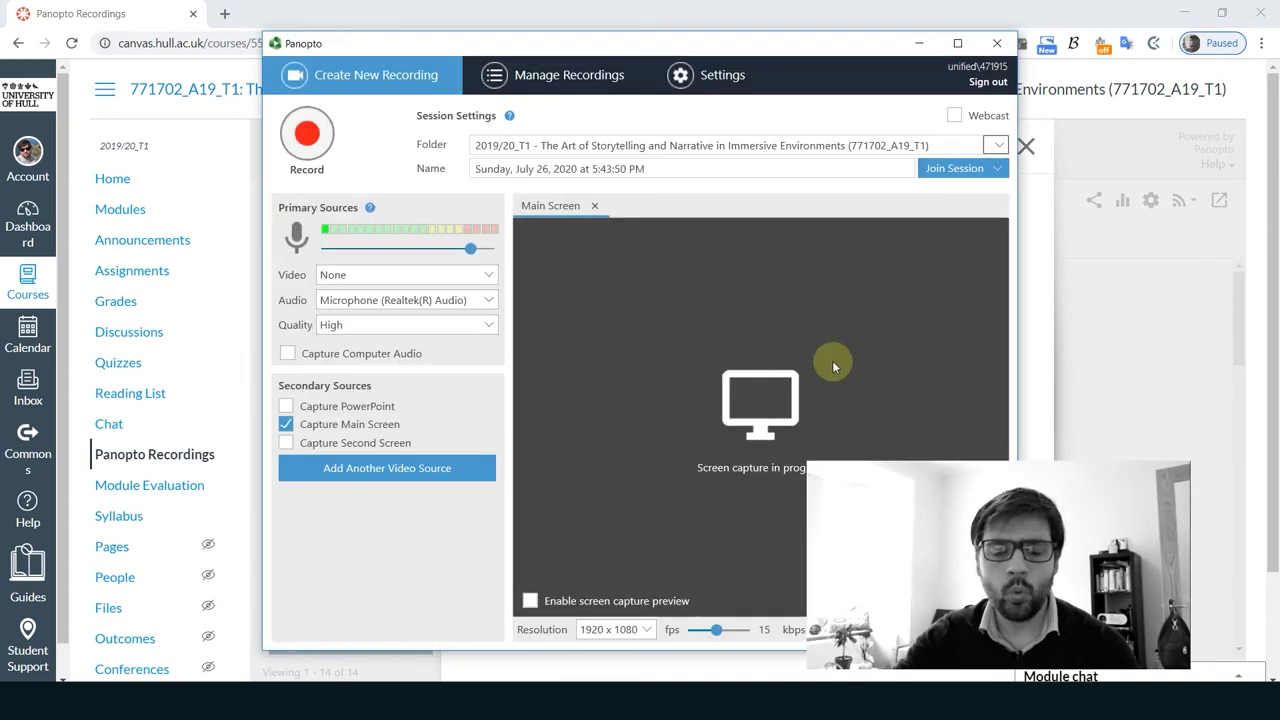
Toggle the screen capture preview on and off, then enable Capture PowerPoint as a secondary source
left_click(600, 598)
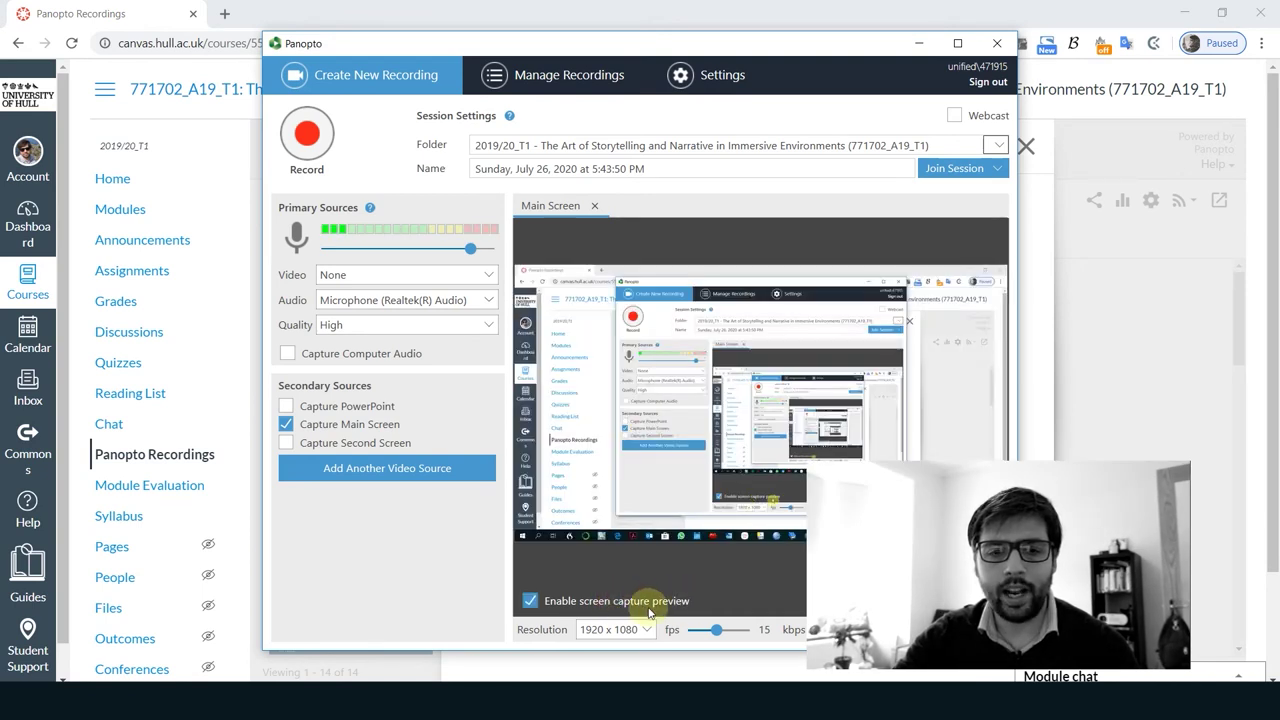
left_click(648, 606)
left_click(355, 407)
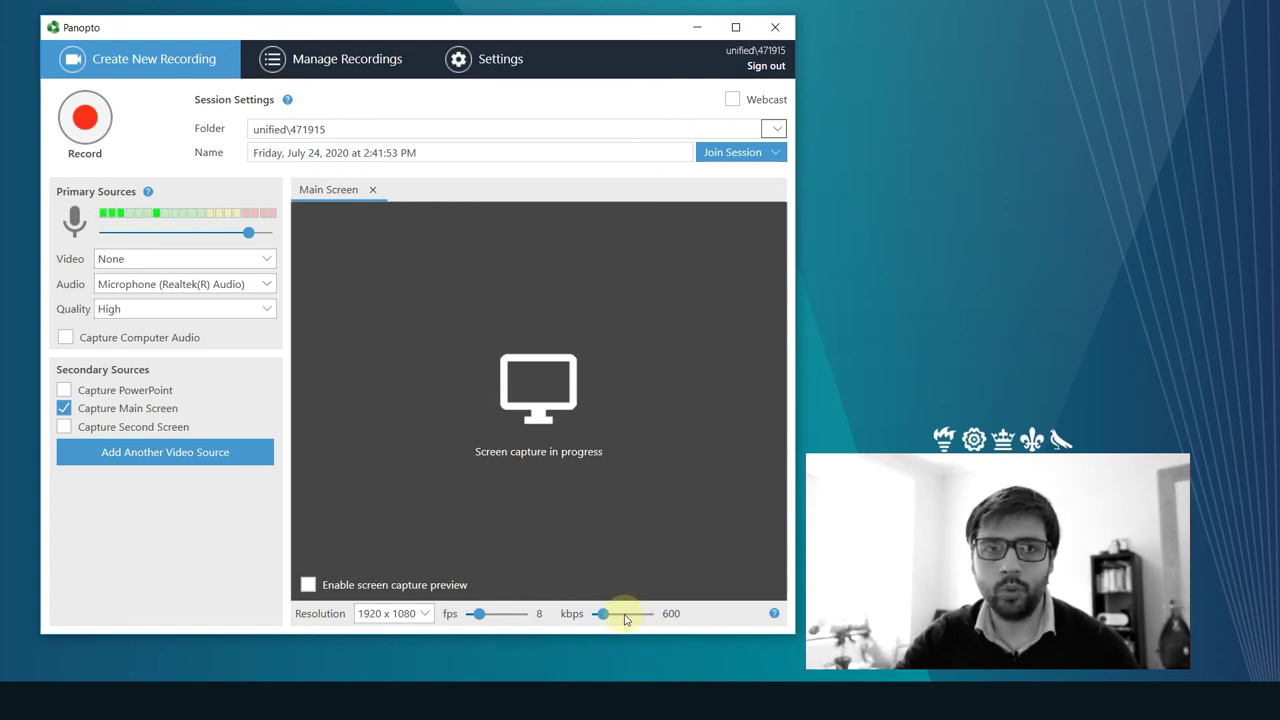
Raise the Main Screen capture bitrate to 2000 kbps and the frame rate to 15 fps
left_click_drag(628, 618, 640, 613)
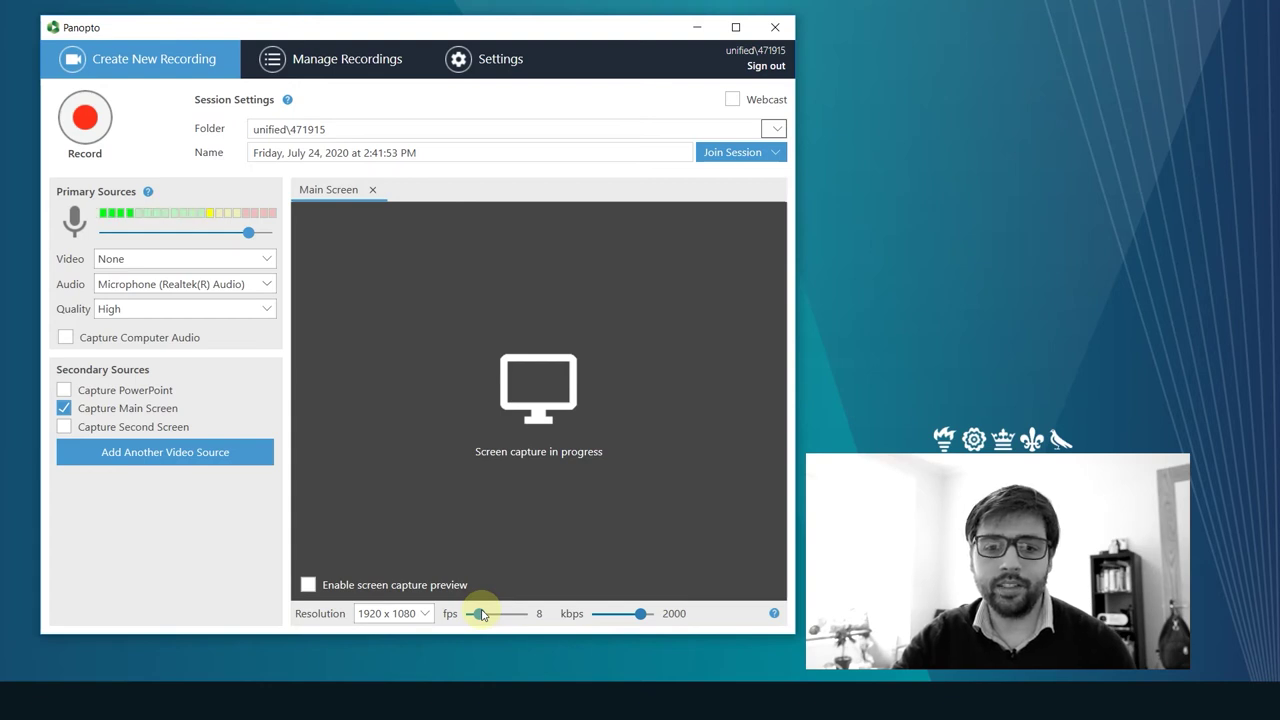
left_click_drag(481, 614, 496, 615)
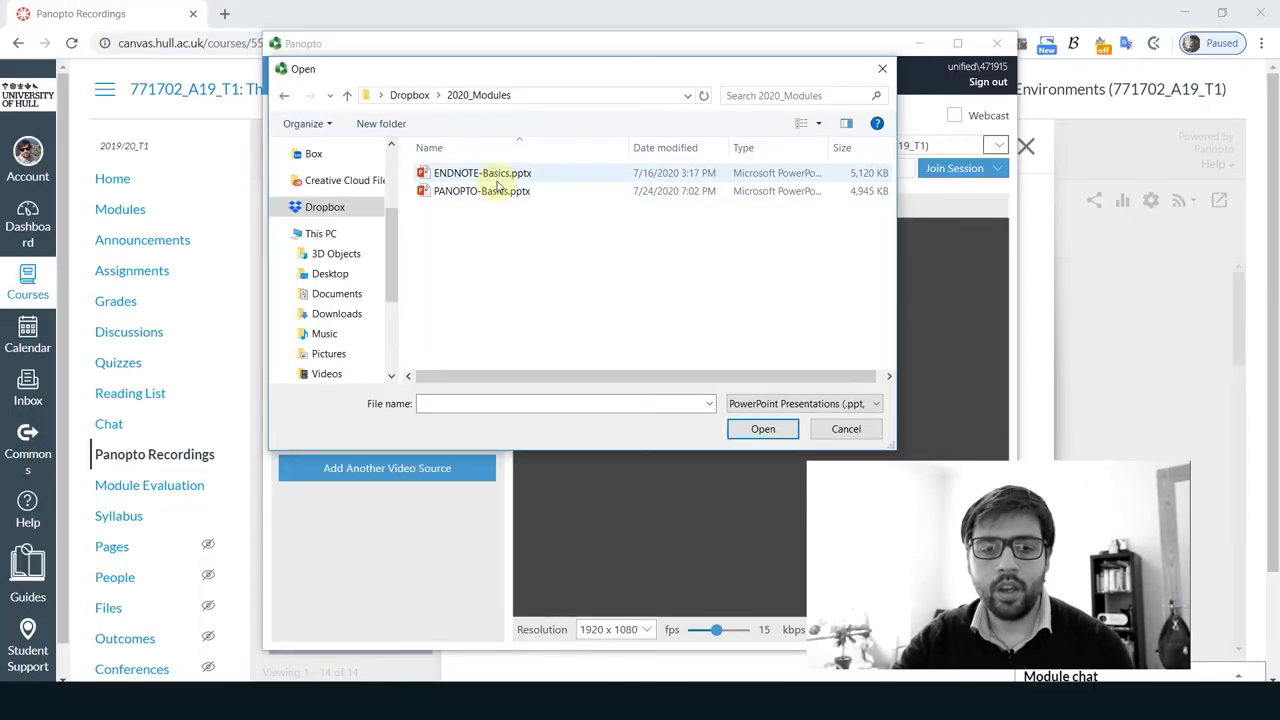
Record the ENDNOTE-Basics.pptx presentation, then list its slides and times in the session editor
double_click(490, 173)
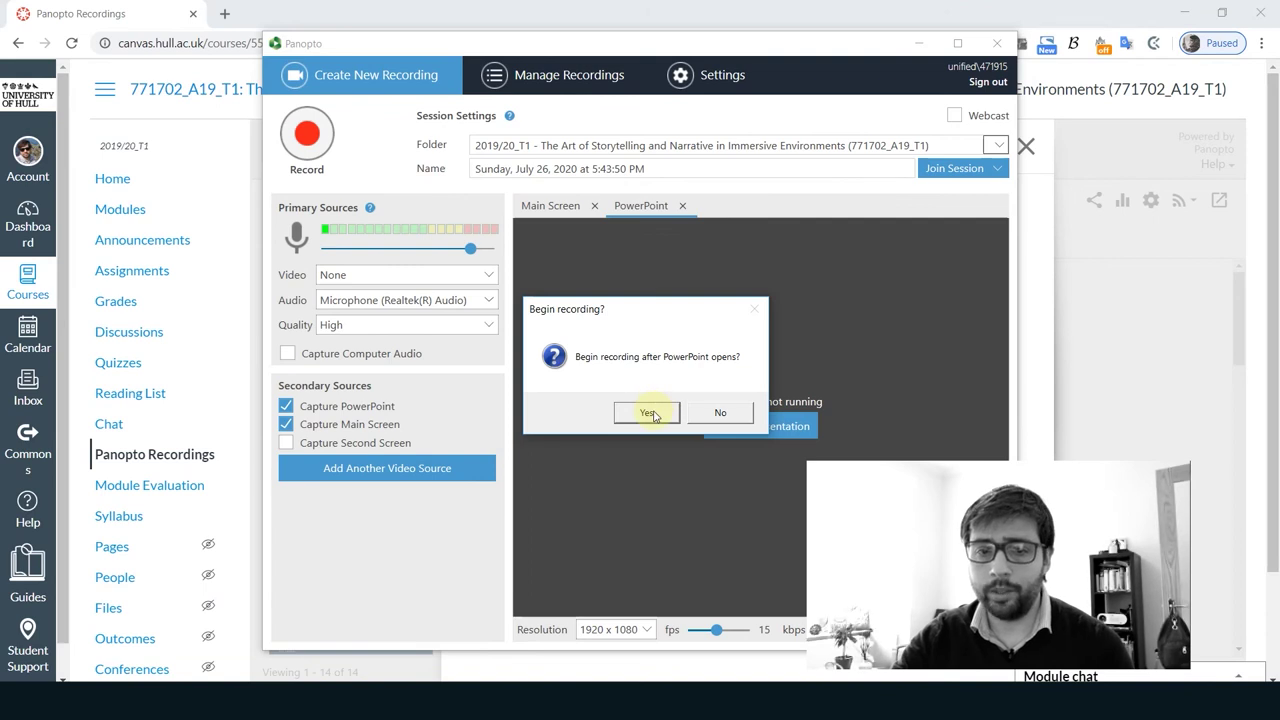
left_click(652, 414)
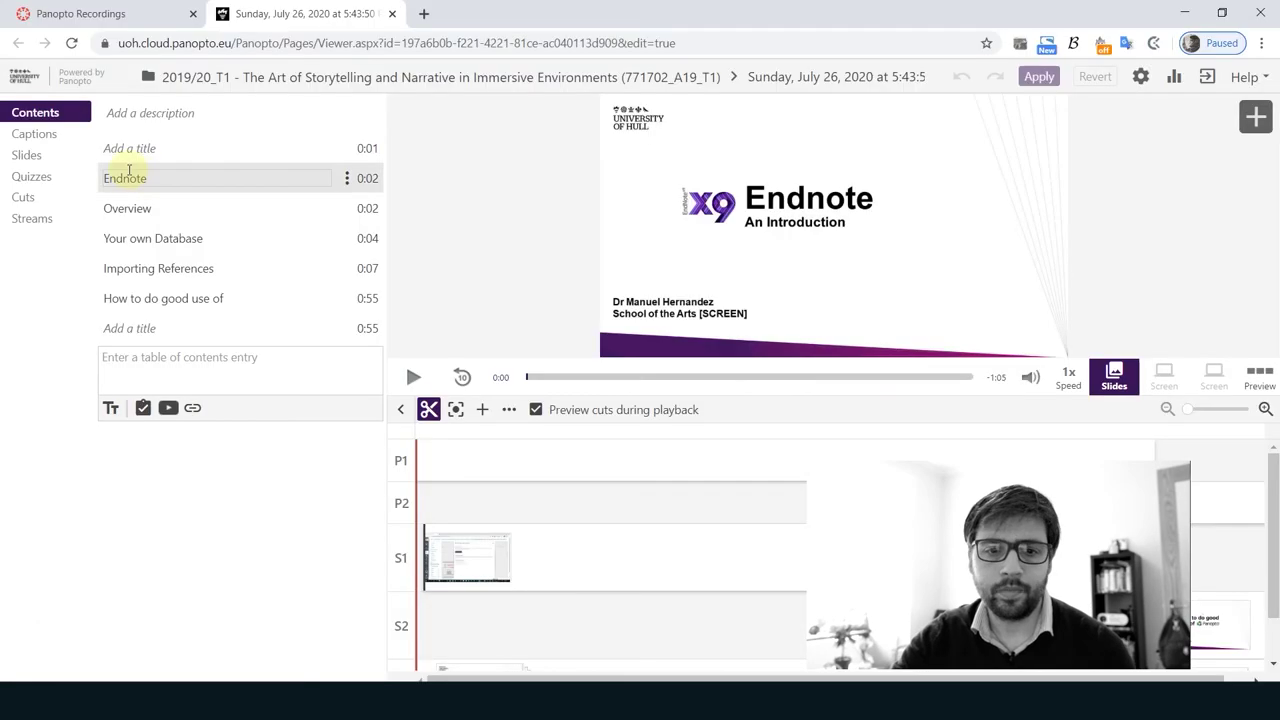
left_click(54, 163)
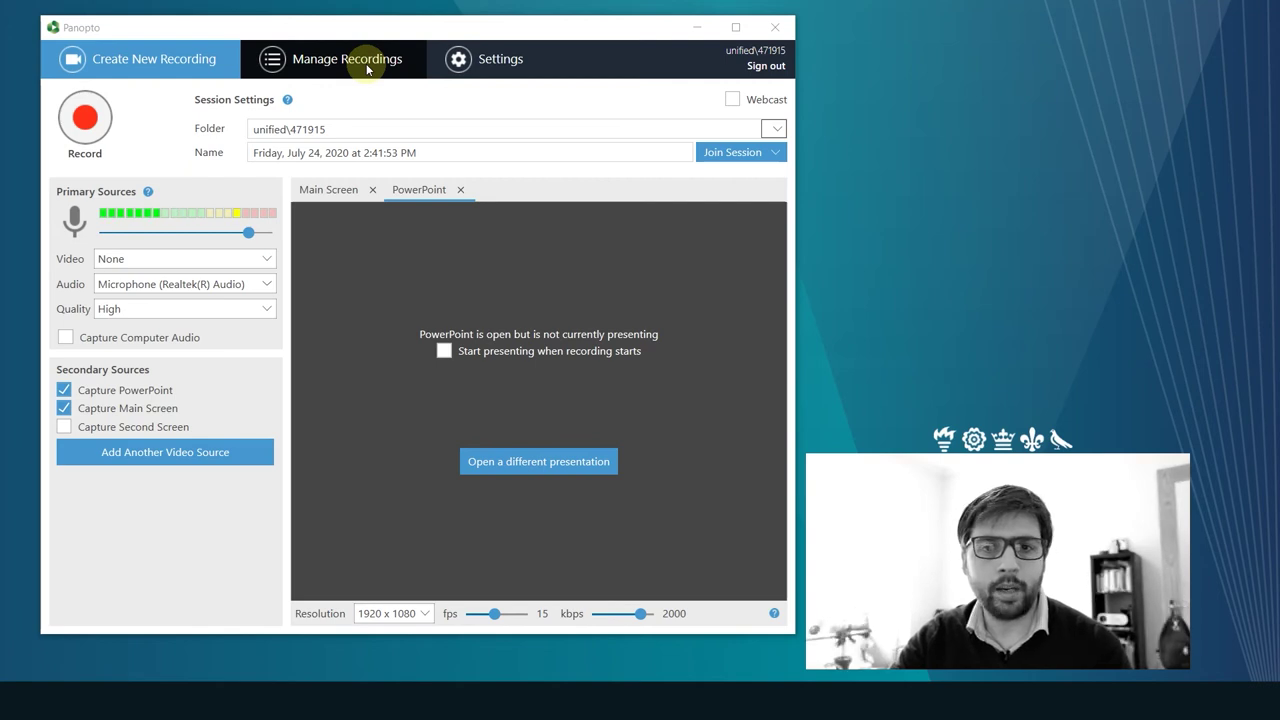
Check the local recordings list under Manage Recordings
left_click(368, 64)
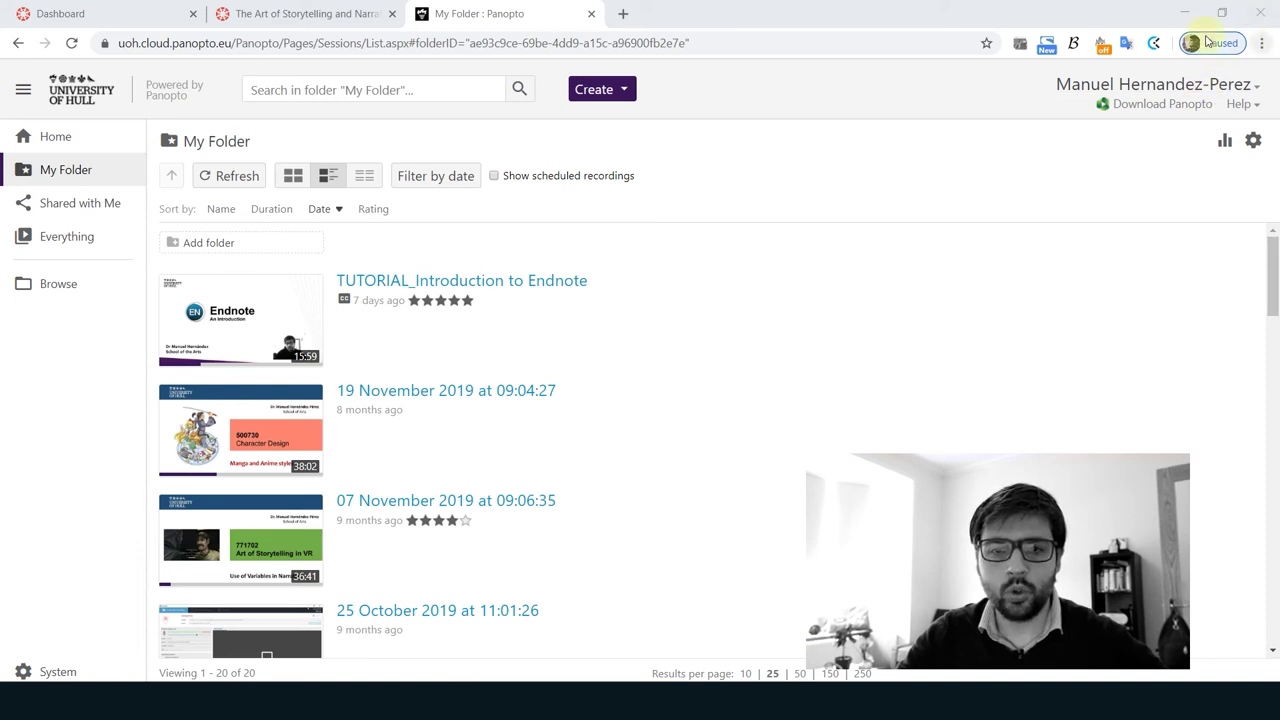
Open sharing for TUTORIAL_Introduction to Endnote and start adding people to invite
mouse_move(373, 298)
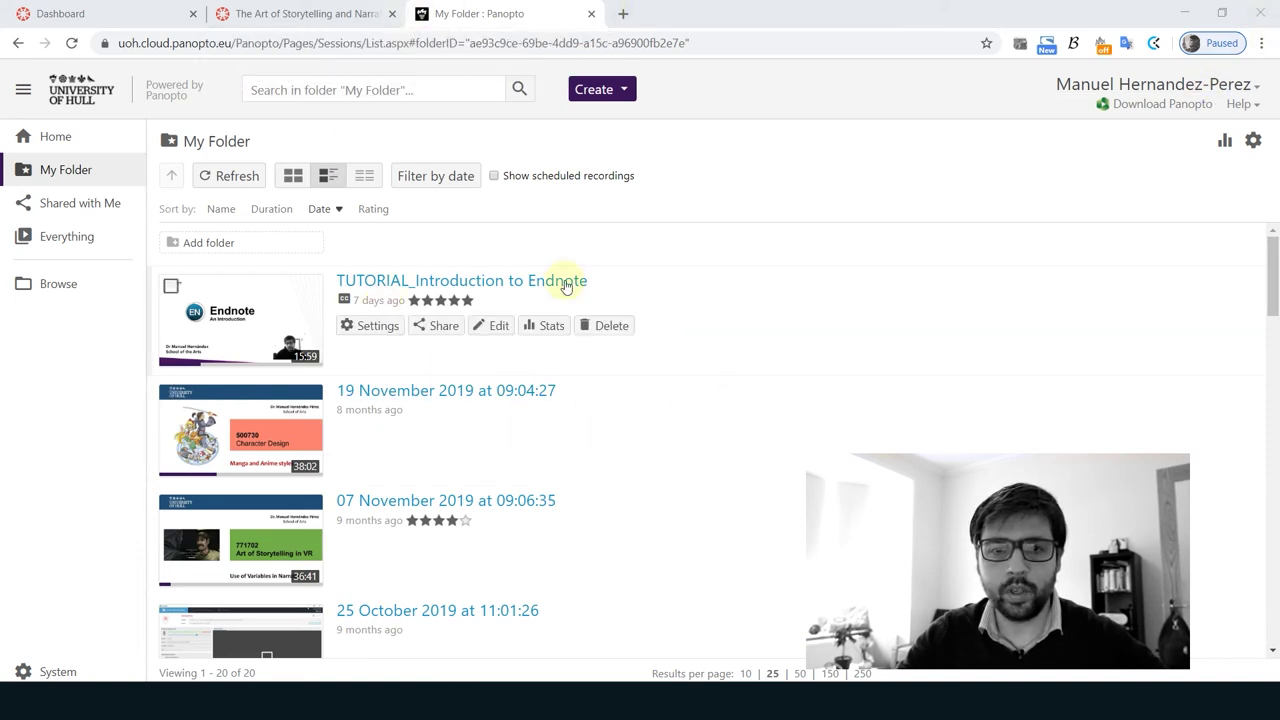
left_click(437, 327)
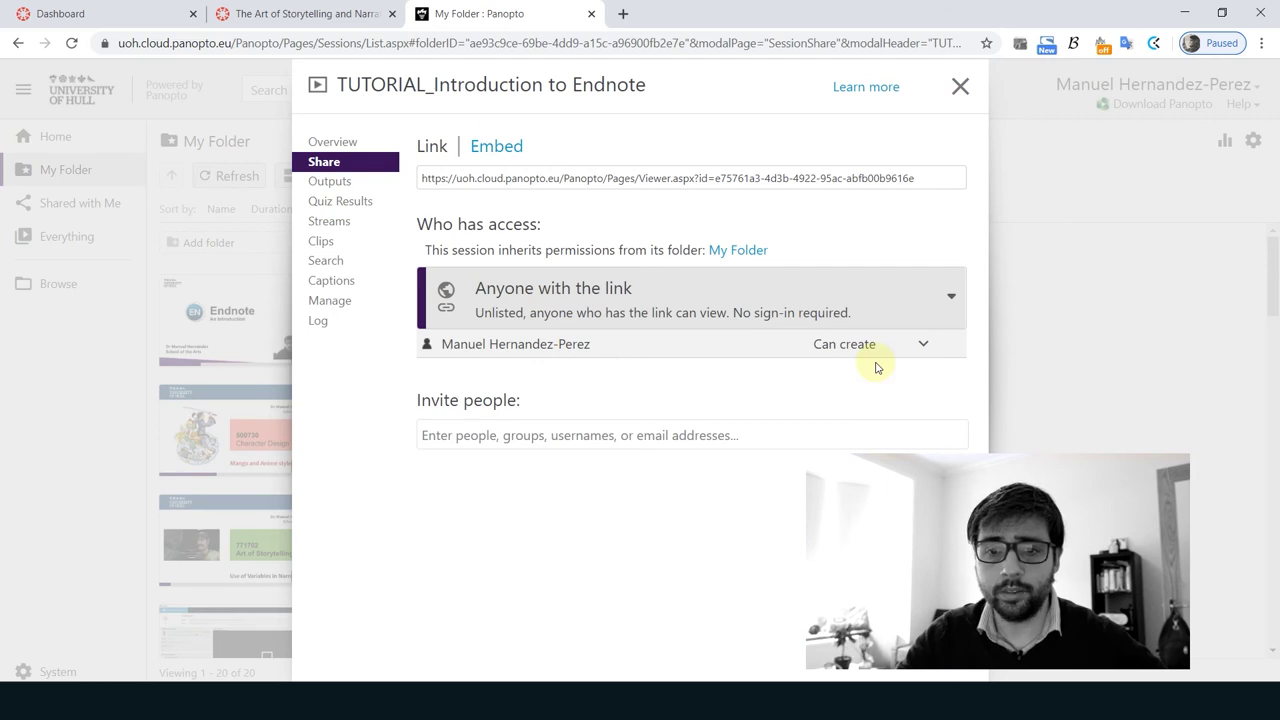
left_click(551, 429)
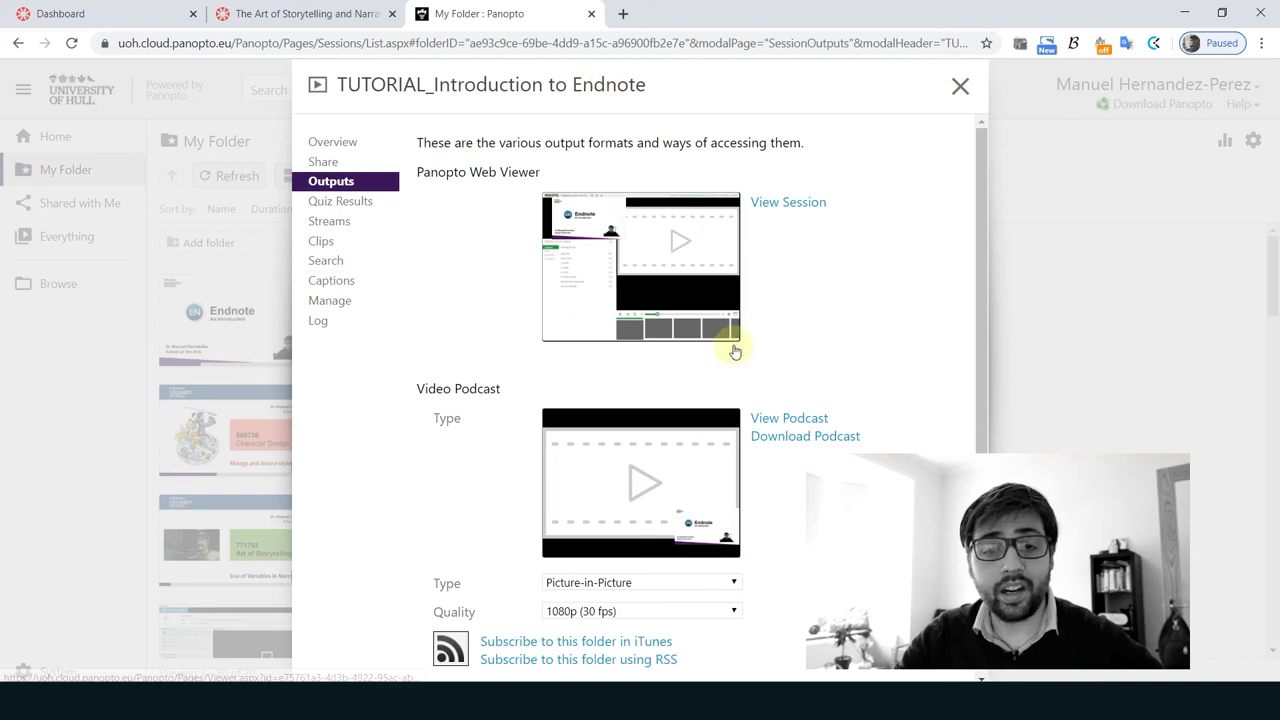
Review the Endnote session's output formats, then close its settings window
scroll(743, 336, "down", 1)
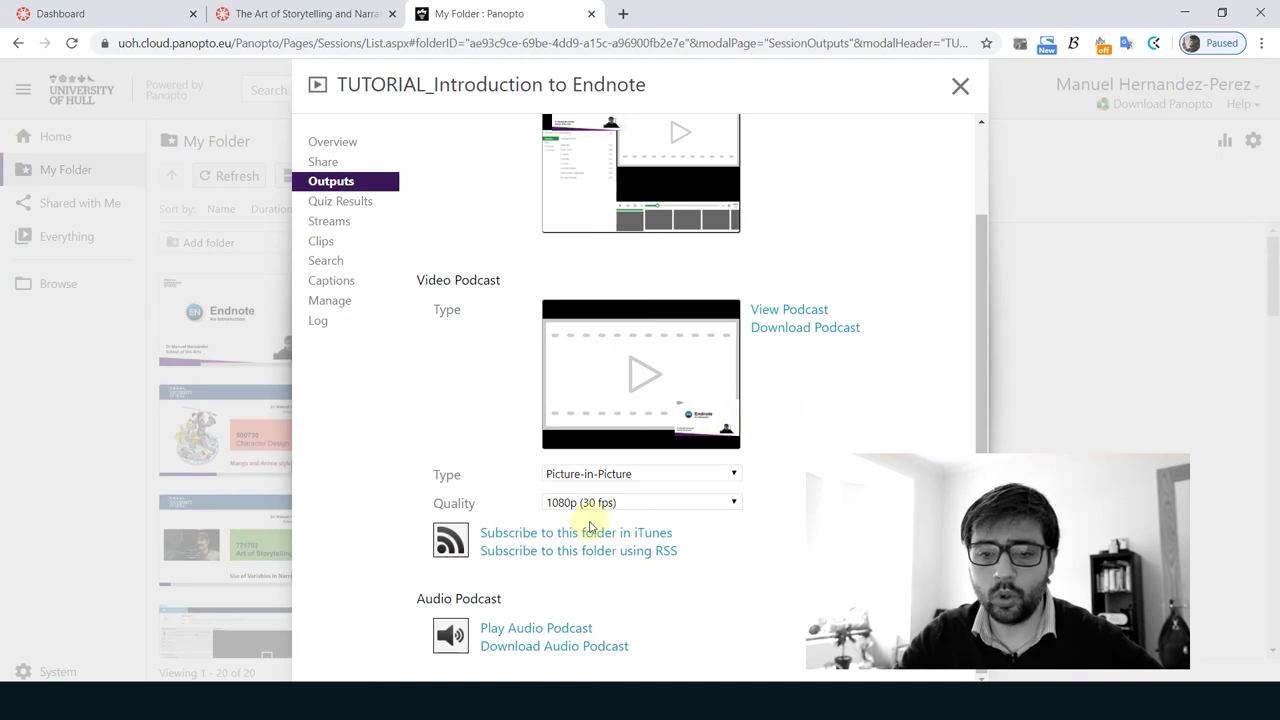
key("Escape")
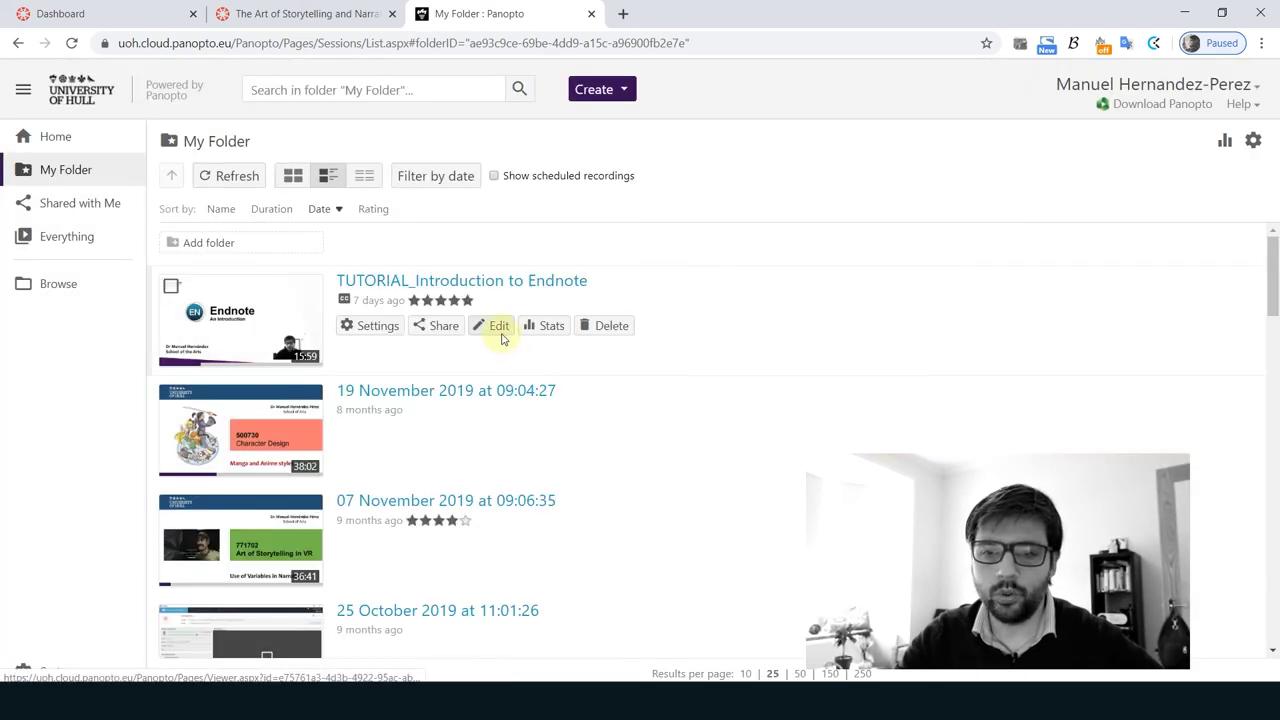
Edit TUTORIAL_Introduction to Endnote, show its captions, and cut the opening stretch of the timeline
left_click(500, 331)
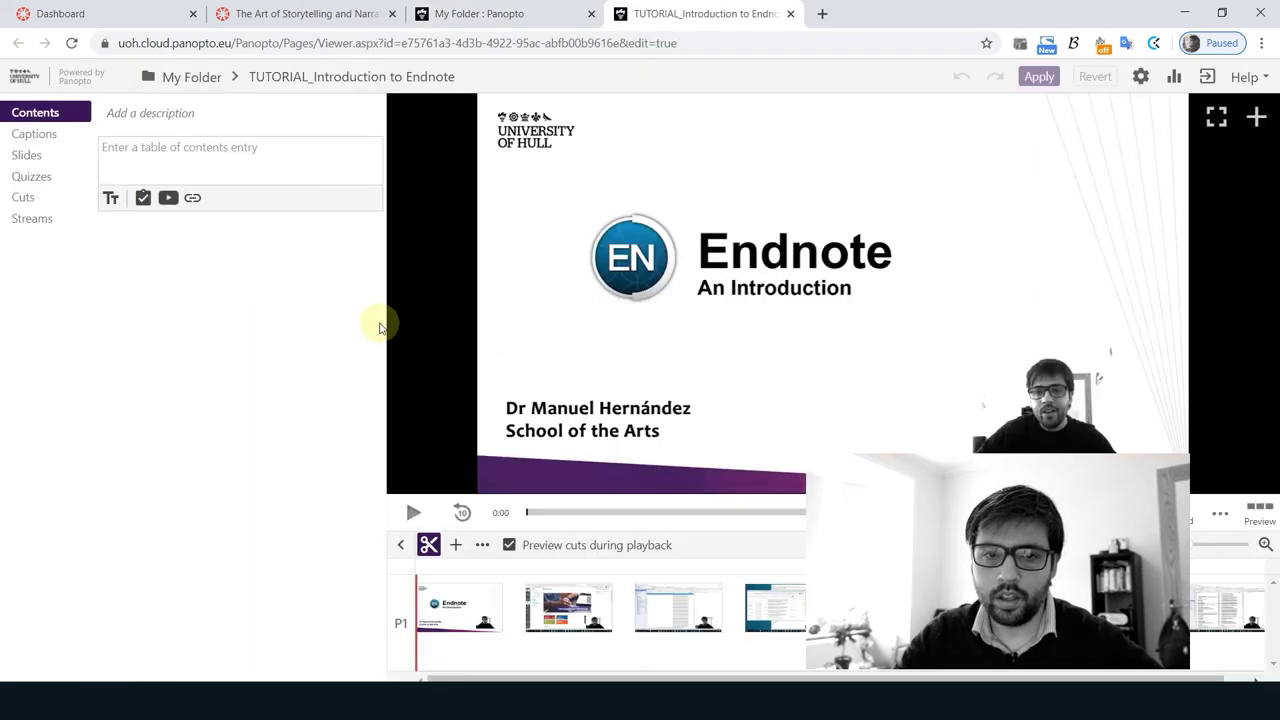
left_click(35, 134)
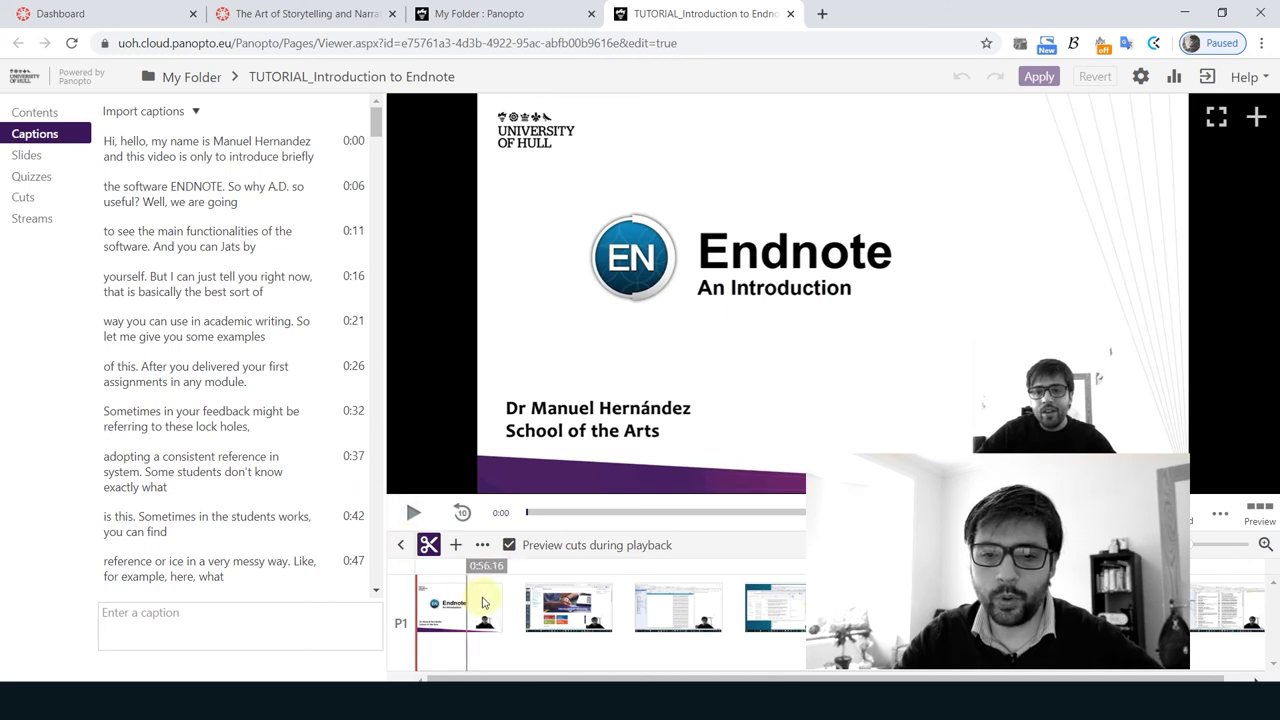
left_click_drag(483, 601, 787, 628)
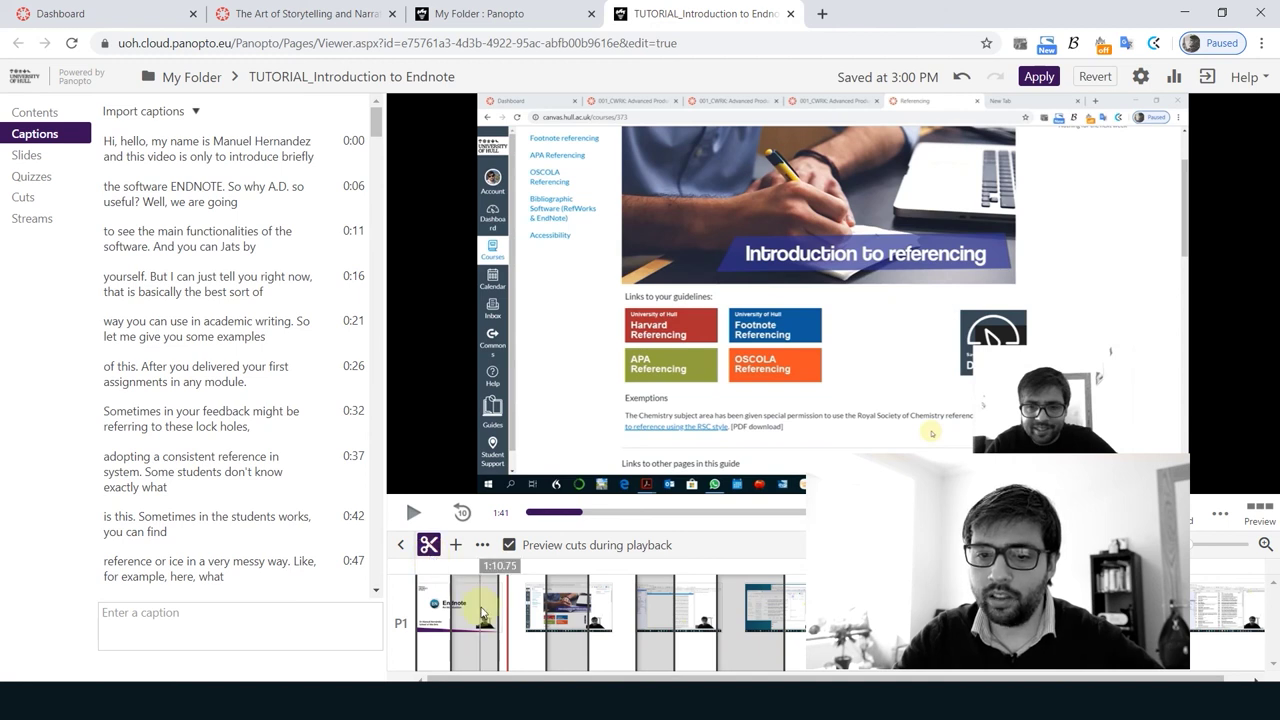
left_click_drag(455, 600, 420, 603)
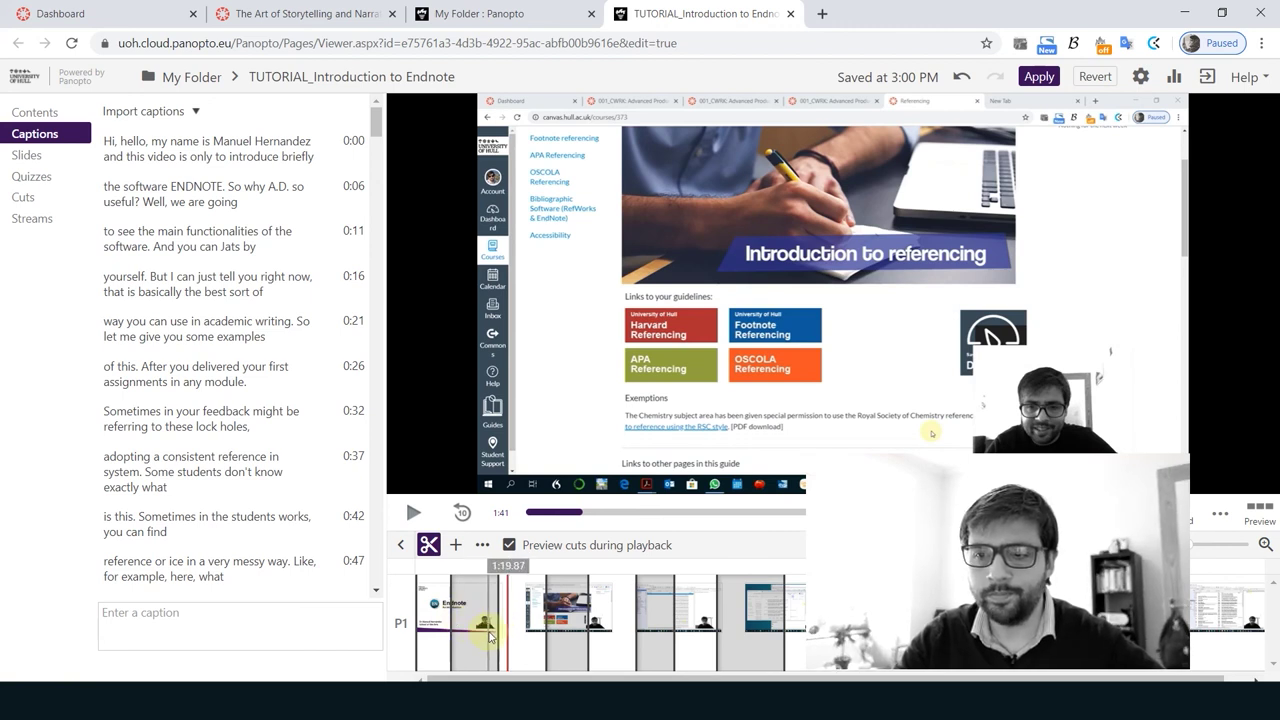
Check the Endnote tutorial's slides and quizzes, then close the editor tab
left_click(27, 154)
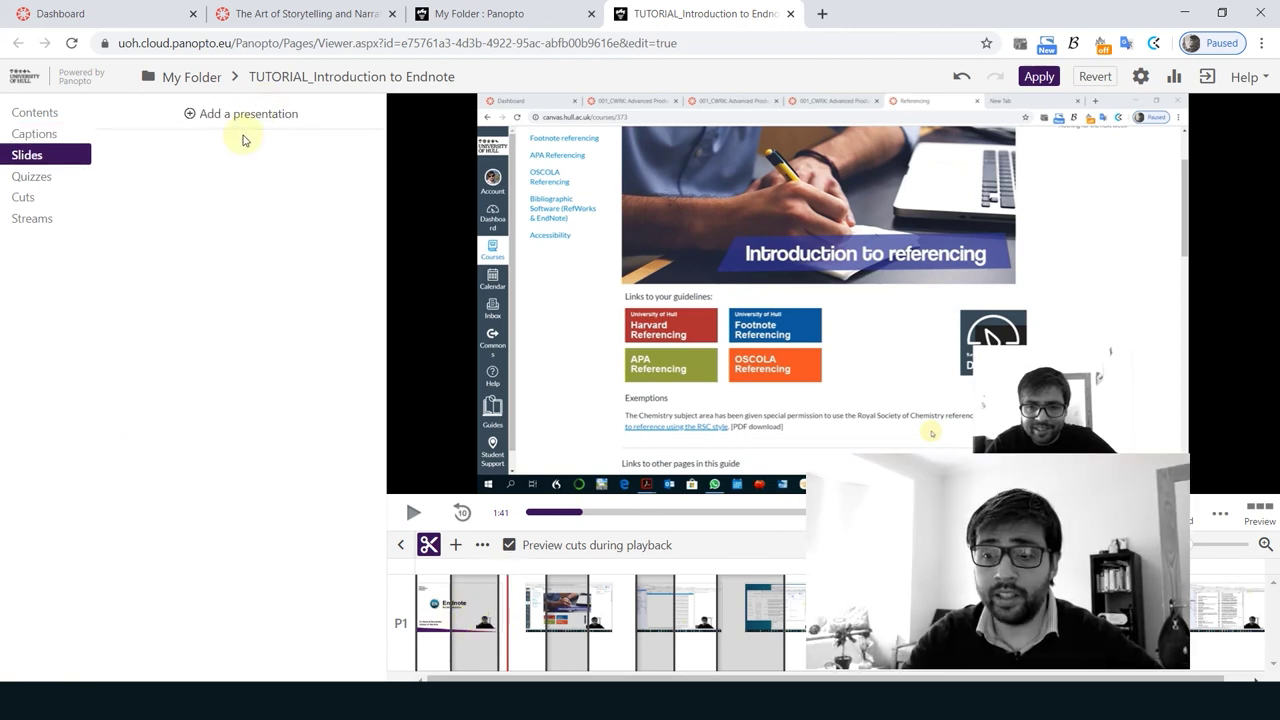
left_click(33, 176)
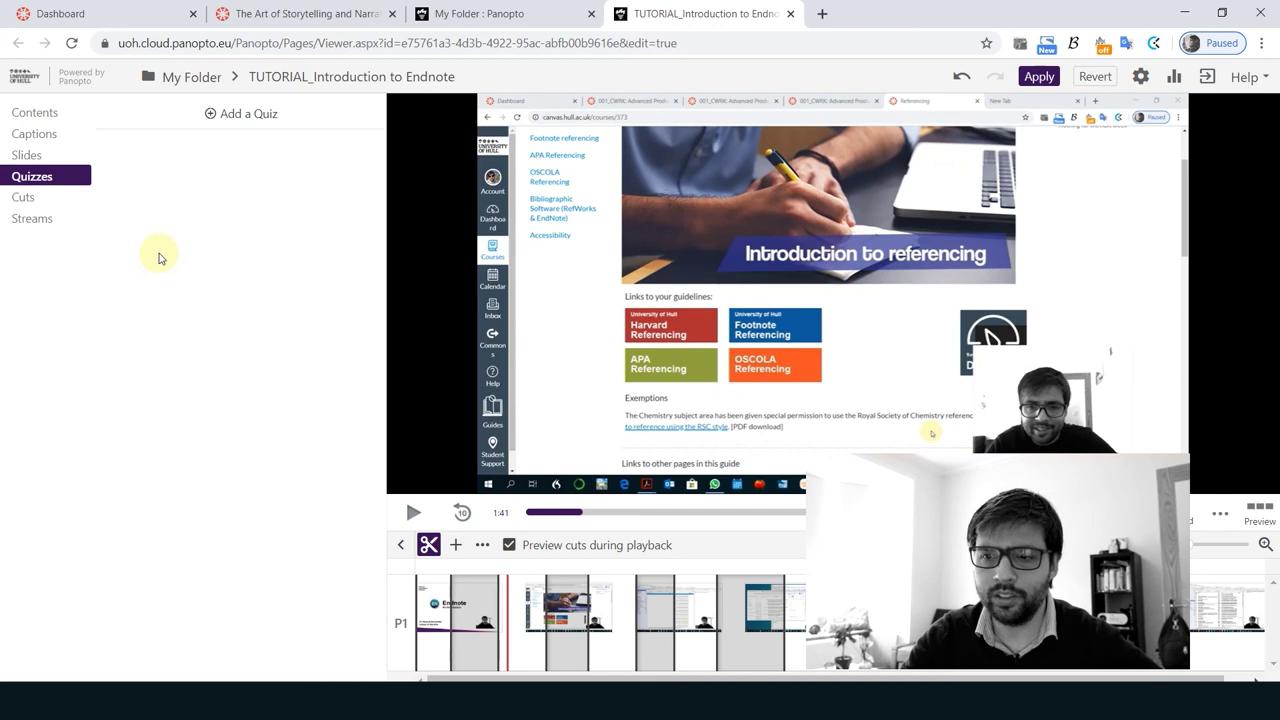
key("ctrl+w")
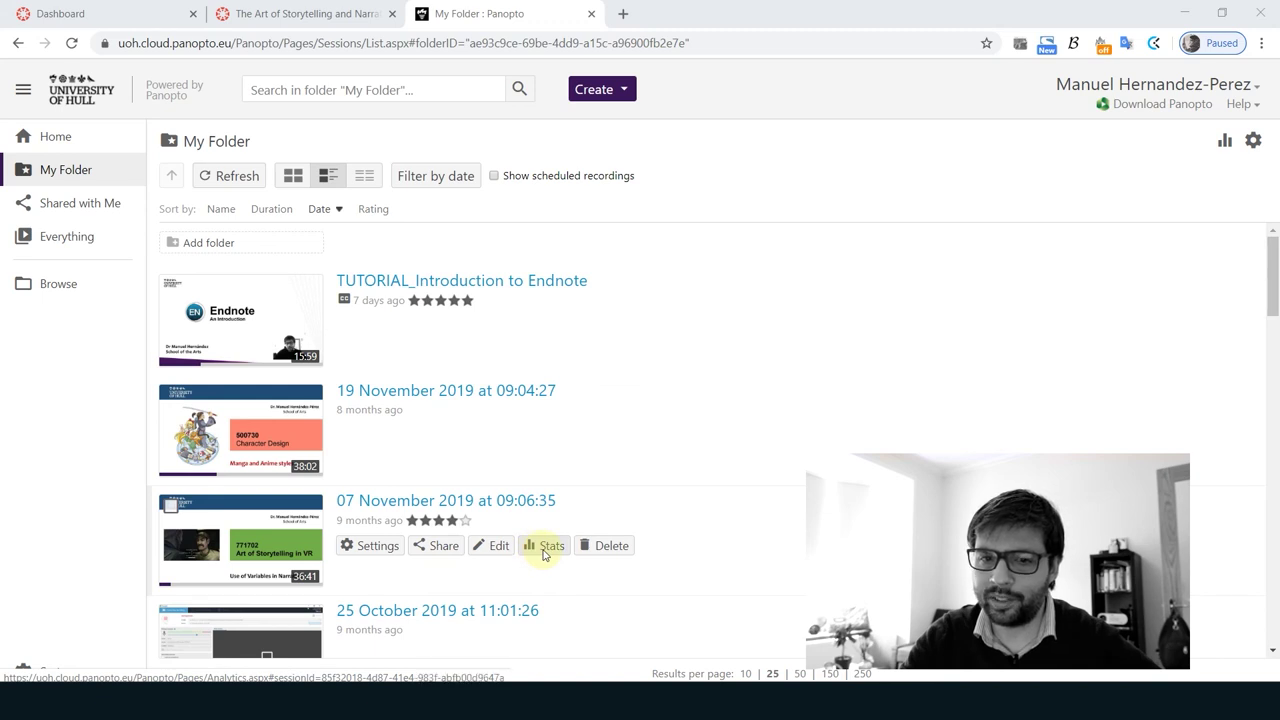
Open viewing statistics for the 19 November 2019 09:04:27 session
left_click(543, 437)
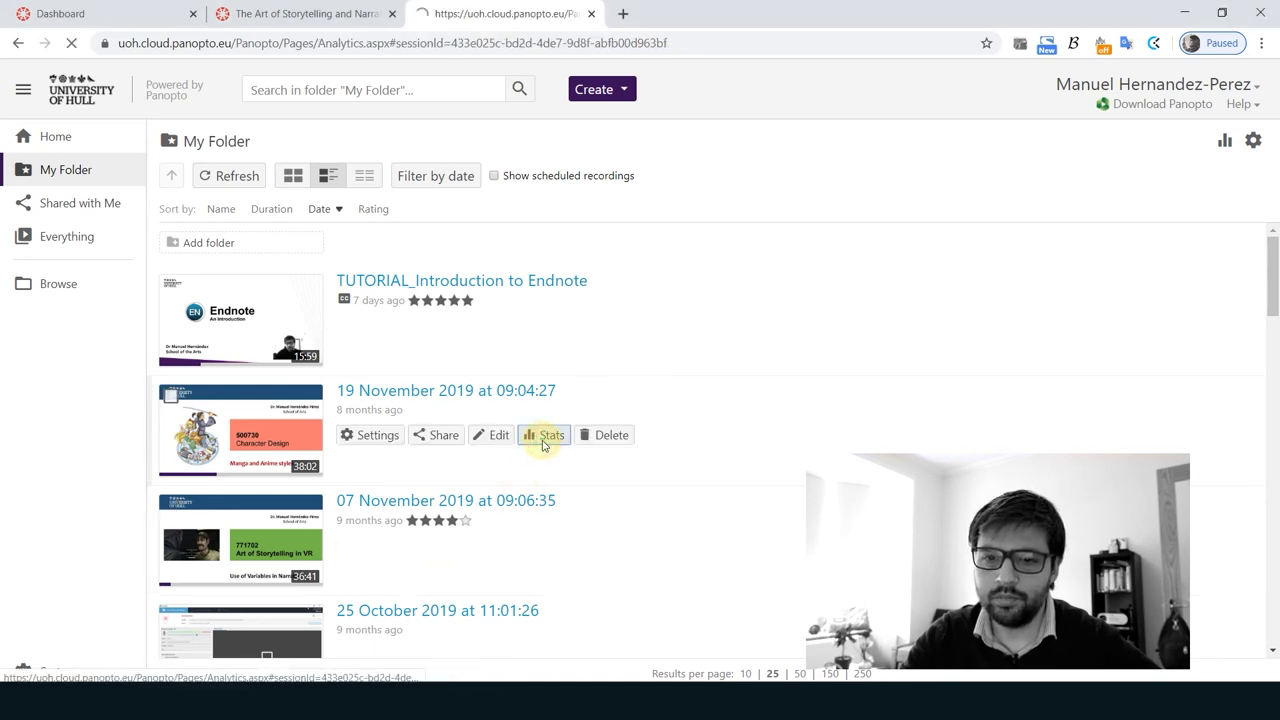